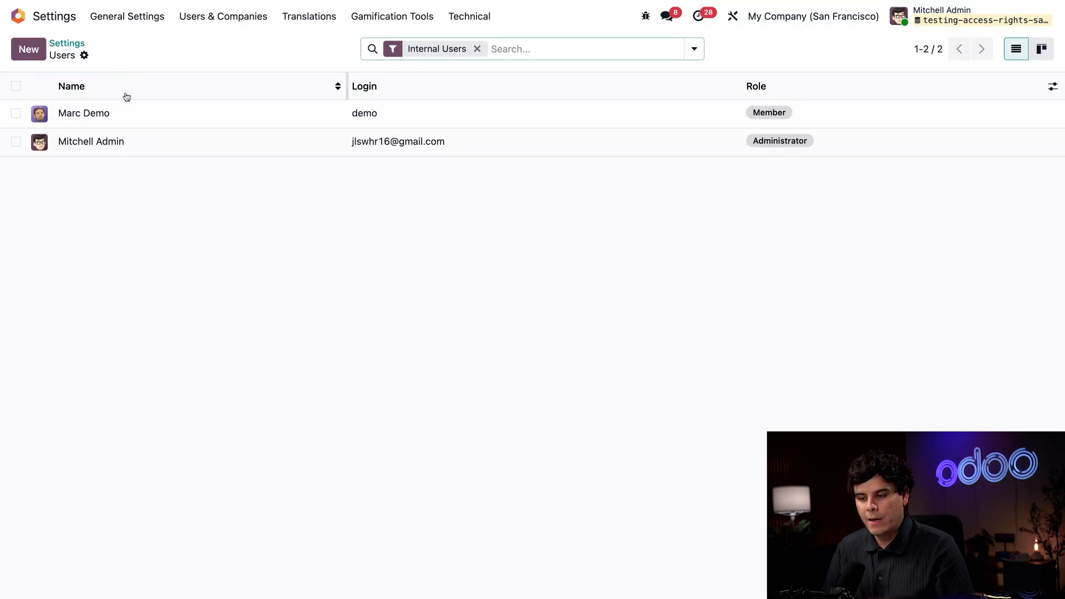
# Start a new user record and enter her full name and e-mail address
pyautogui.click(29, 50)
pyautogui.write('Sandra ')
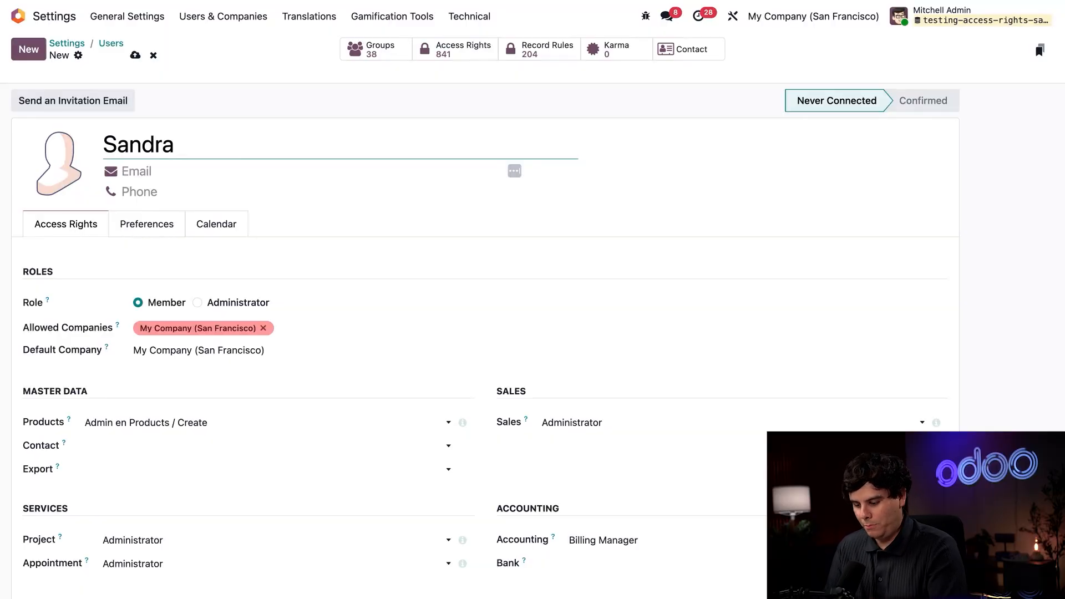
pyautogui.write('A')
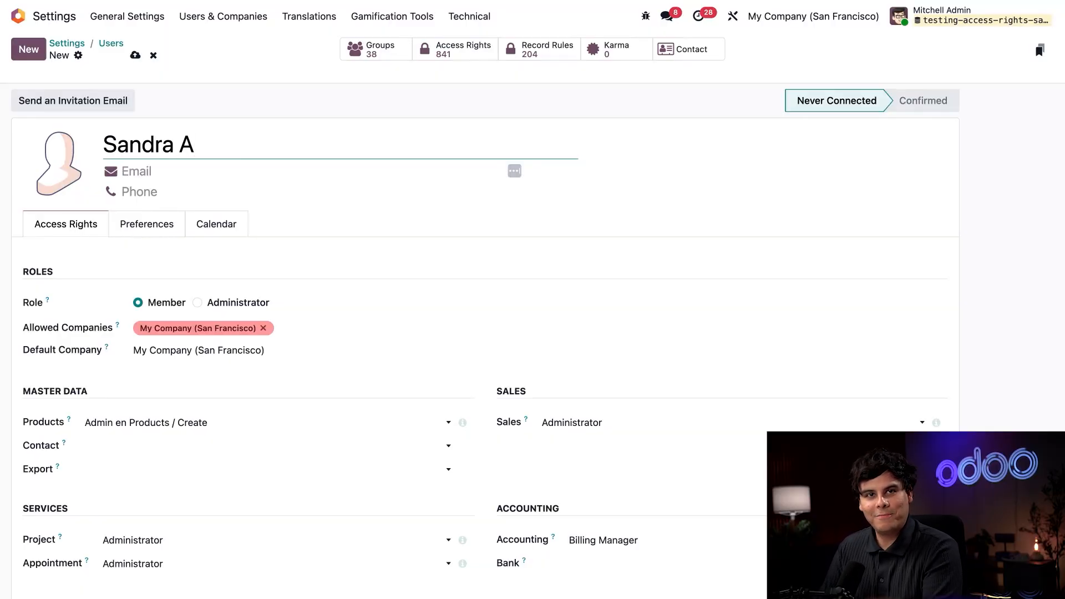
pyautogui.click(141, 172)
pyautogui.write('sa')
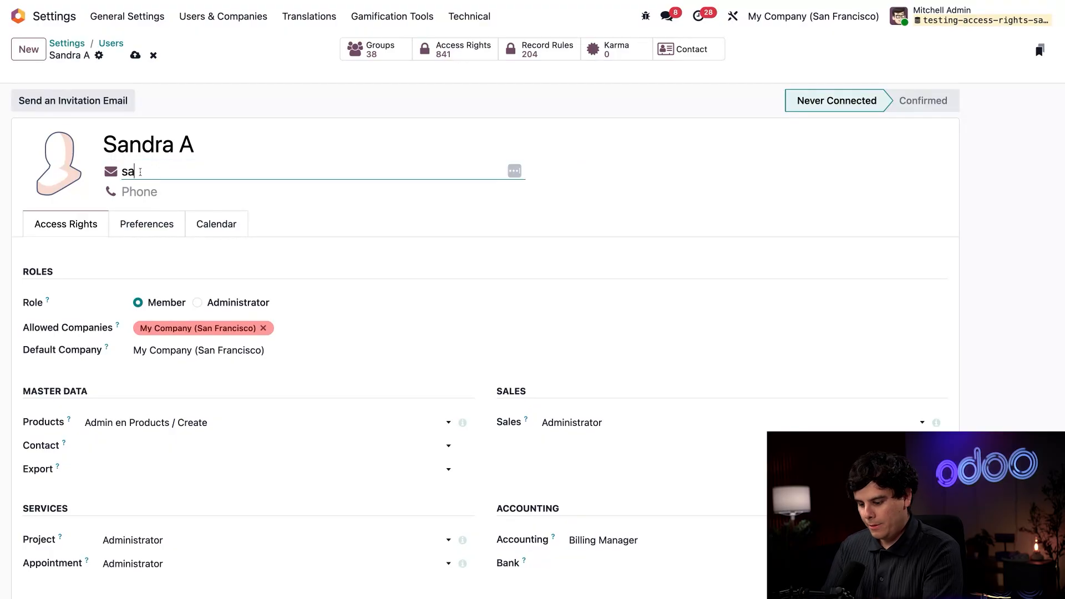
pyautogui.write('ndra@test.com')
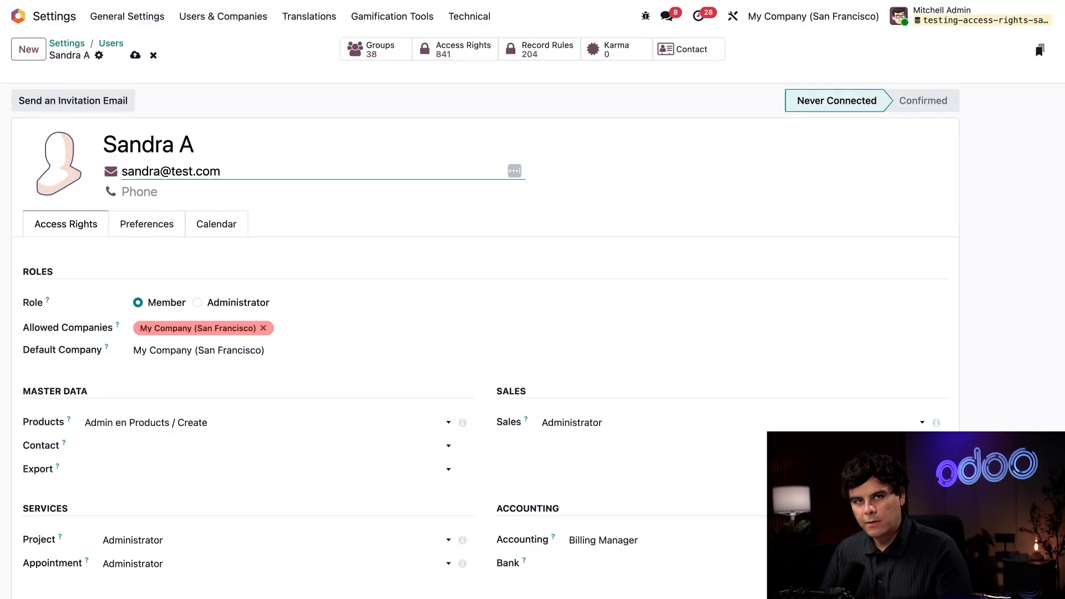
pyautogui.scroll(-3, 258, 328)
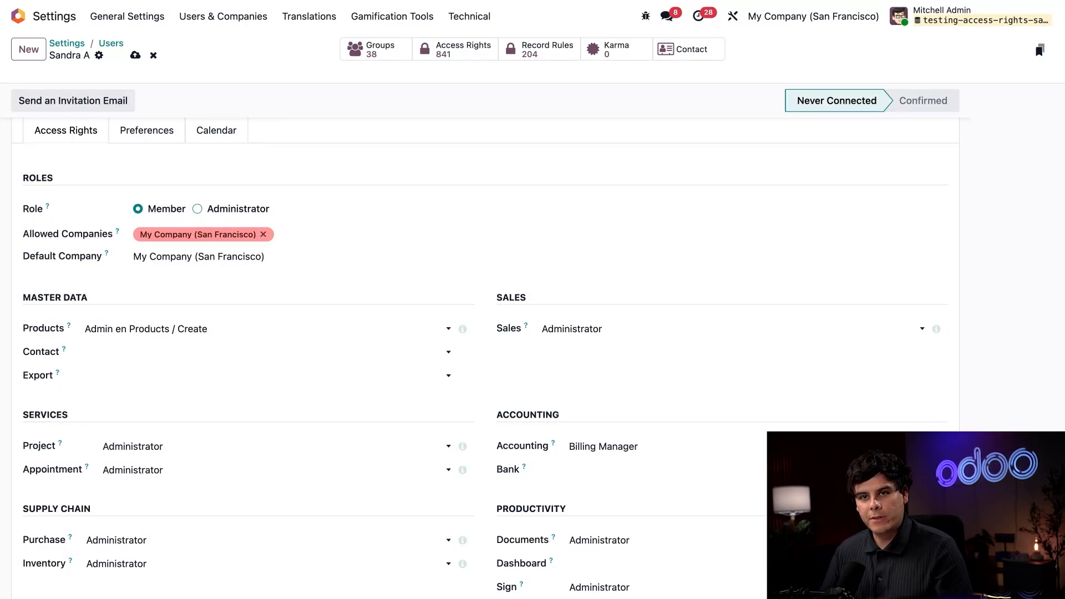
pyautogui.scroll(-3, 599, 216)
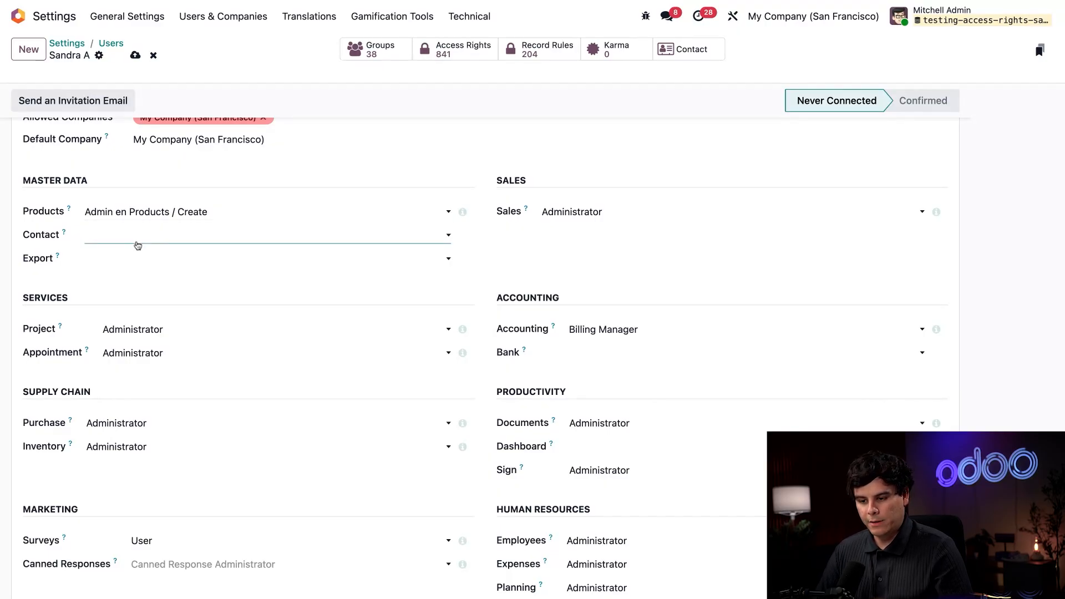
# Give the user contact Creation rights and lower Accounting access from Billing Manager to Invoicing
pyautogui.click(137, 245)
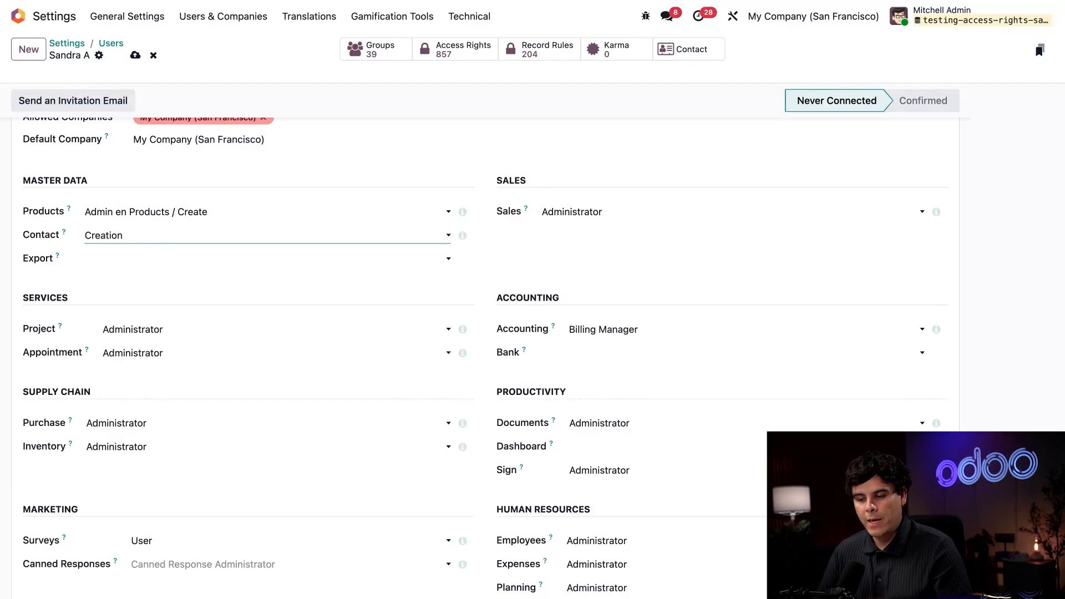
pyautogui.scroll(-3, 290, 316)
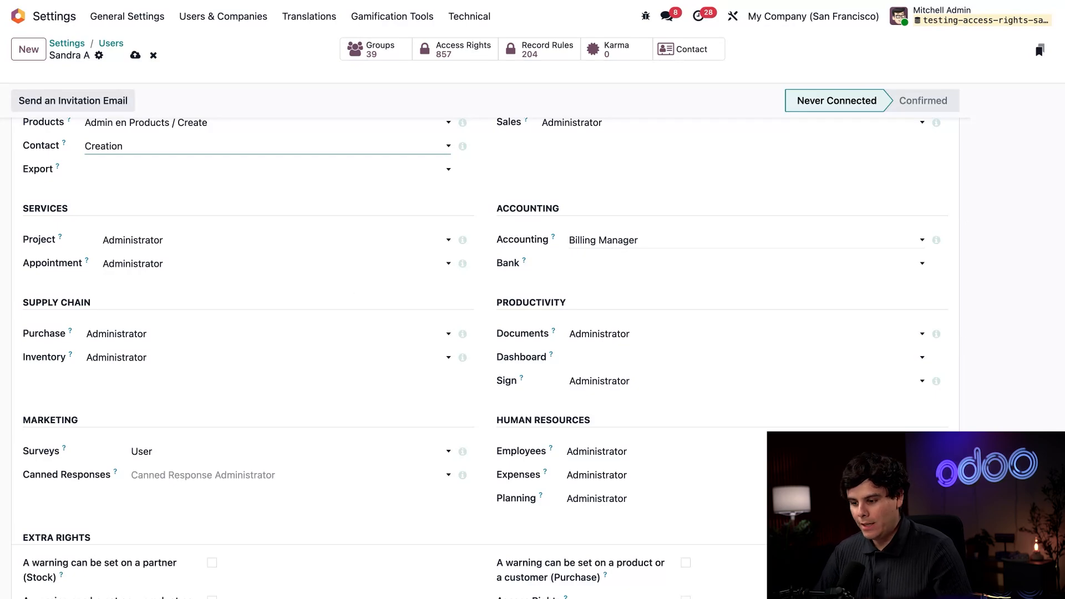
pyautogui.click(615, 246)
pyautogui.click(644, 230)
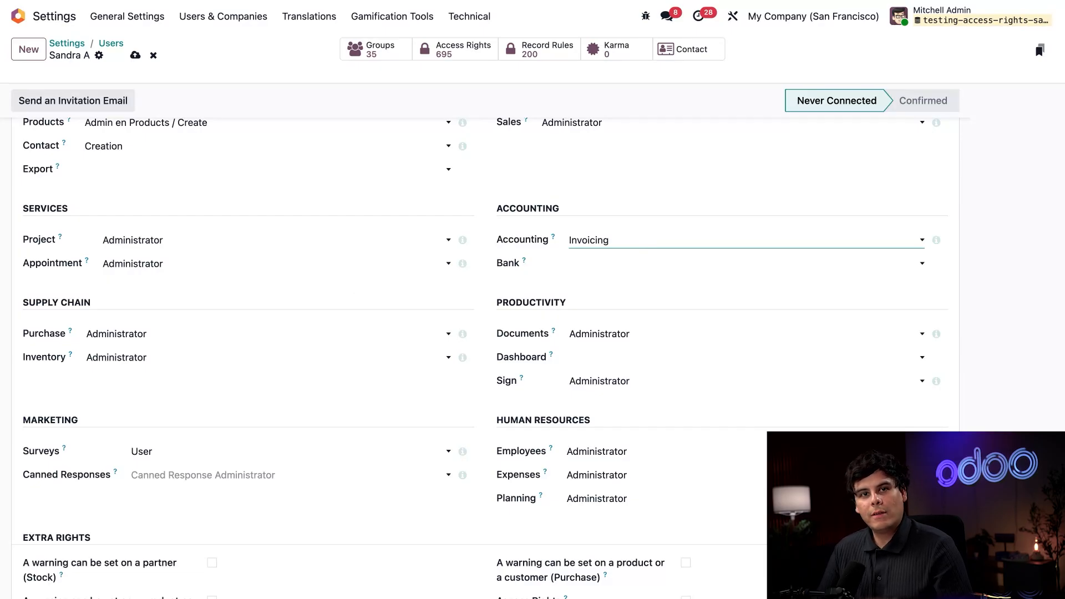
# Set the user's Purchase and Inventory access levels to User
pyautogui.scroll(-3, 252, 239)
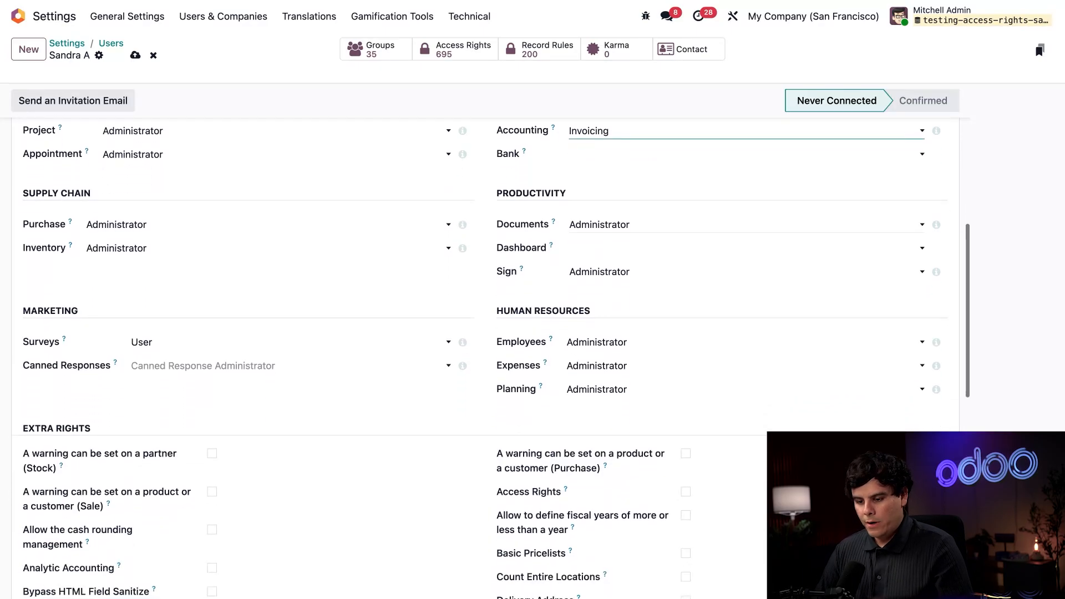
pyautogui.click(235, 230)
pyautogui.click(177, 250)
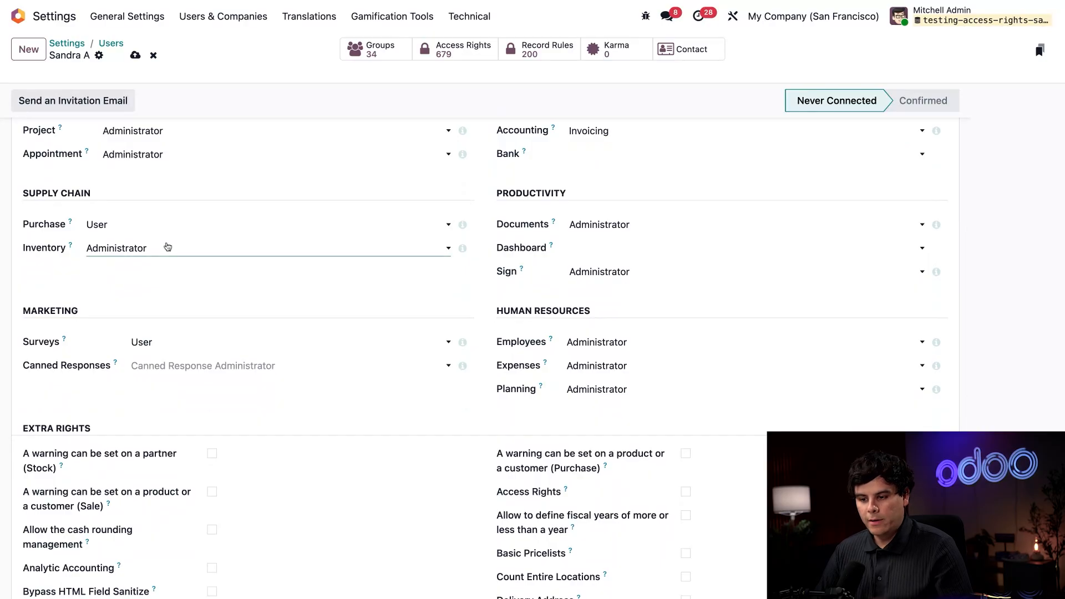
pyautogui.click(168, 247)
pyautogui.click(153, 243)
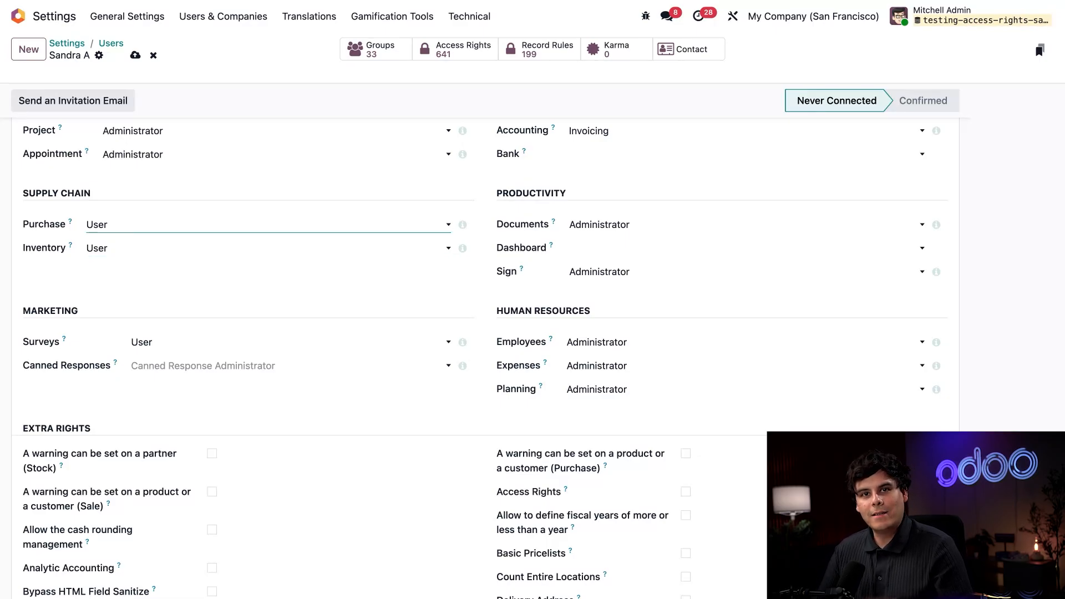
# Clear Purchase access entirely and set Documents access to User
pyautogui.click(147, 231)
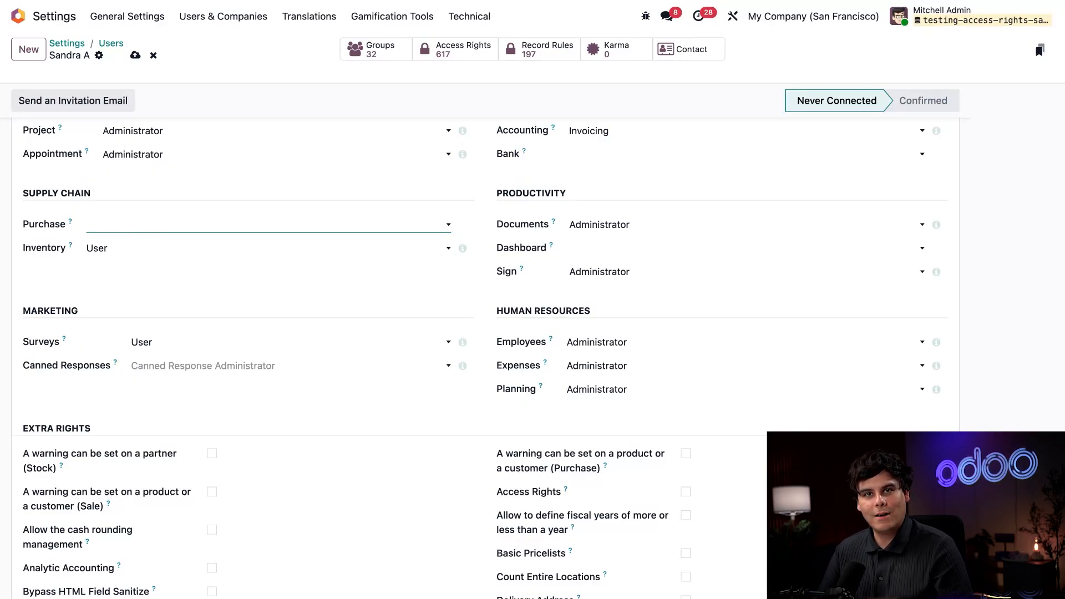
pyautogui.scroll(-3, 357, 287)
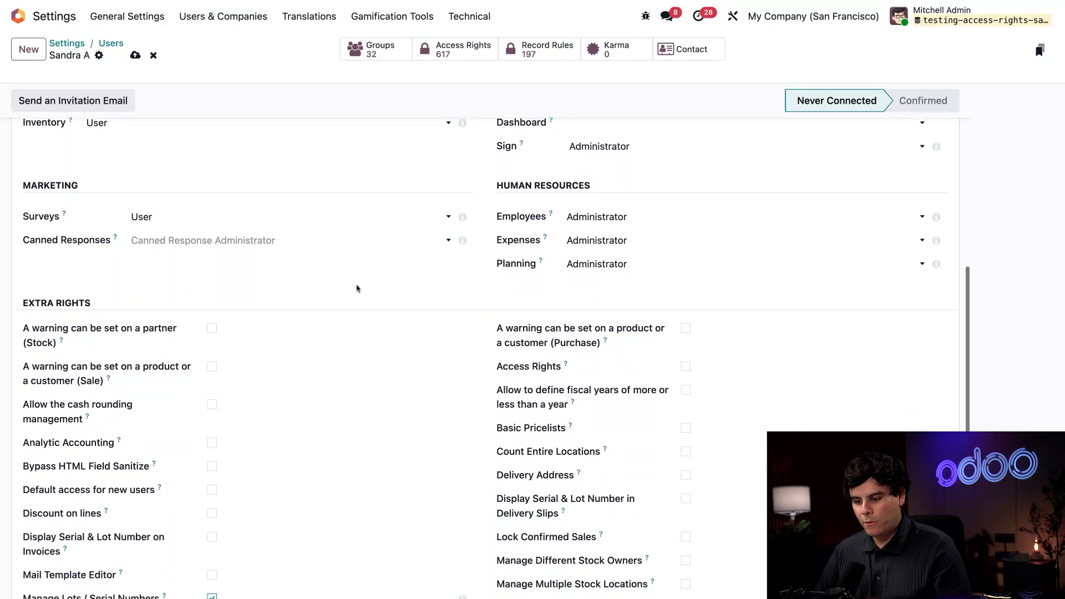
pyautogui.scroll(1, 357, 288)
pyautogui.scroll(1, 357, 288)
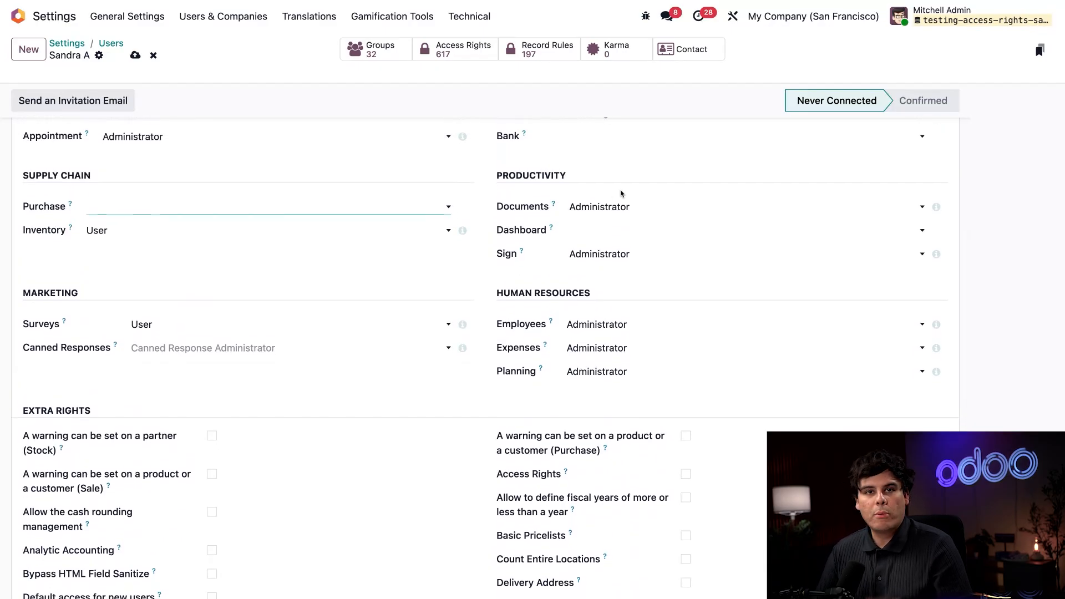
pyautogui.click(615, 213)
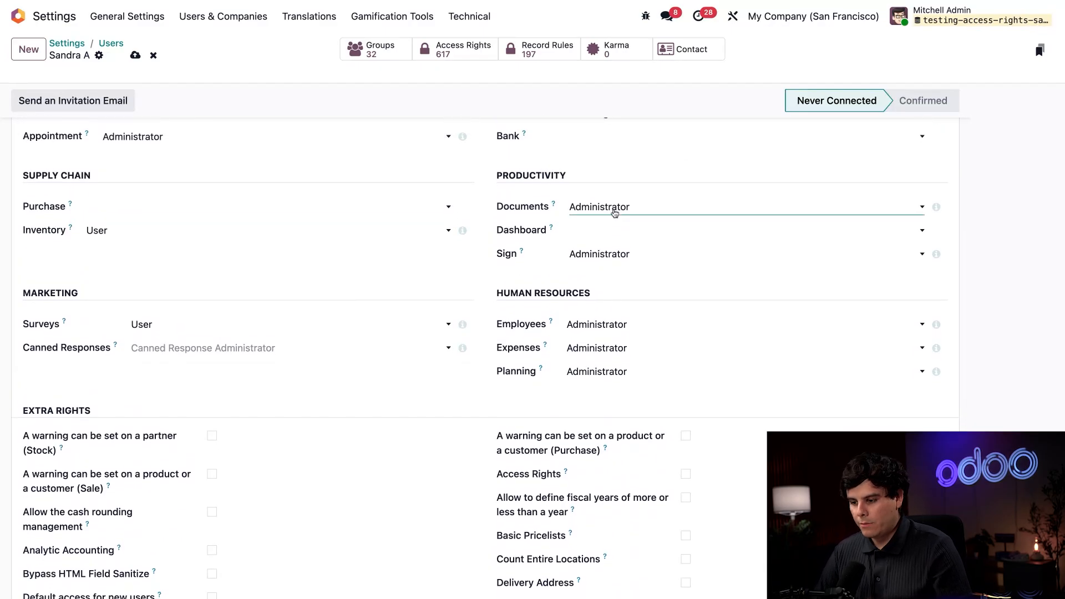
pyautogui.click(616, 199)
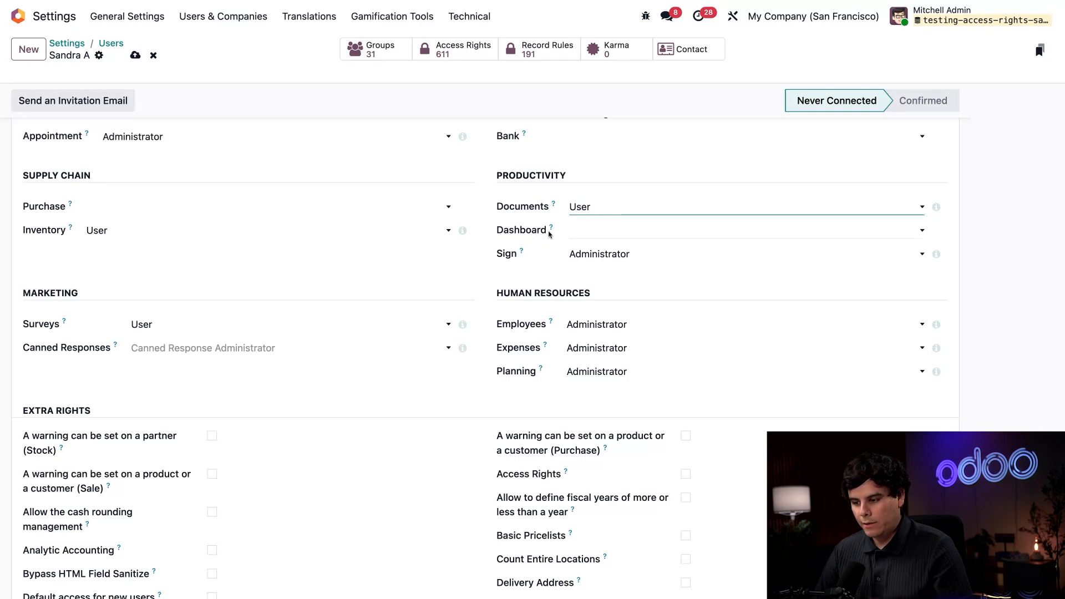
# Return to the top of the form and begin another new user record
pyautogui.scroll(3, 376, 286)
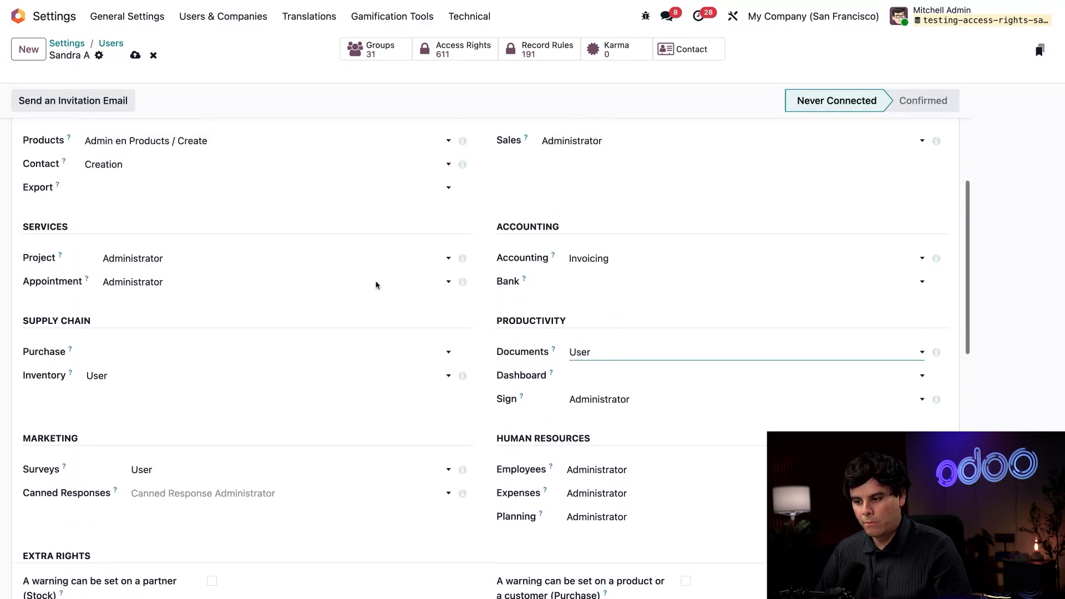
pyautogui.scroll(2, 376, 285)
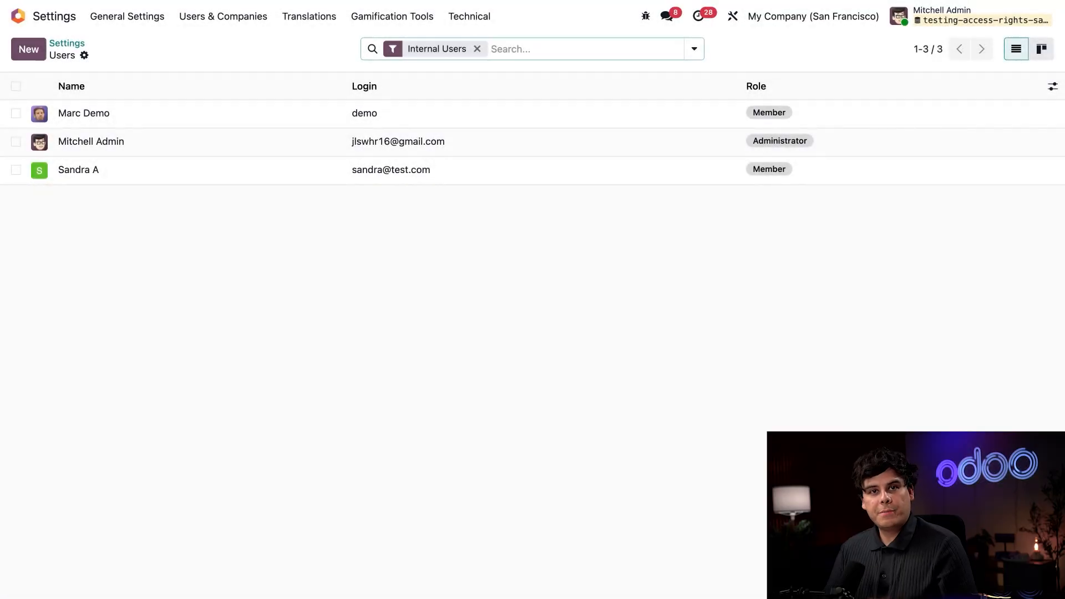
pyautogui.click(28, 49)
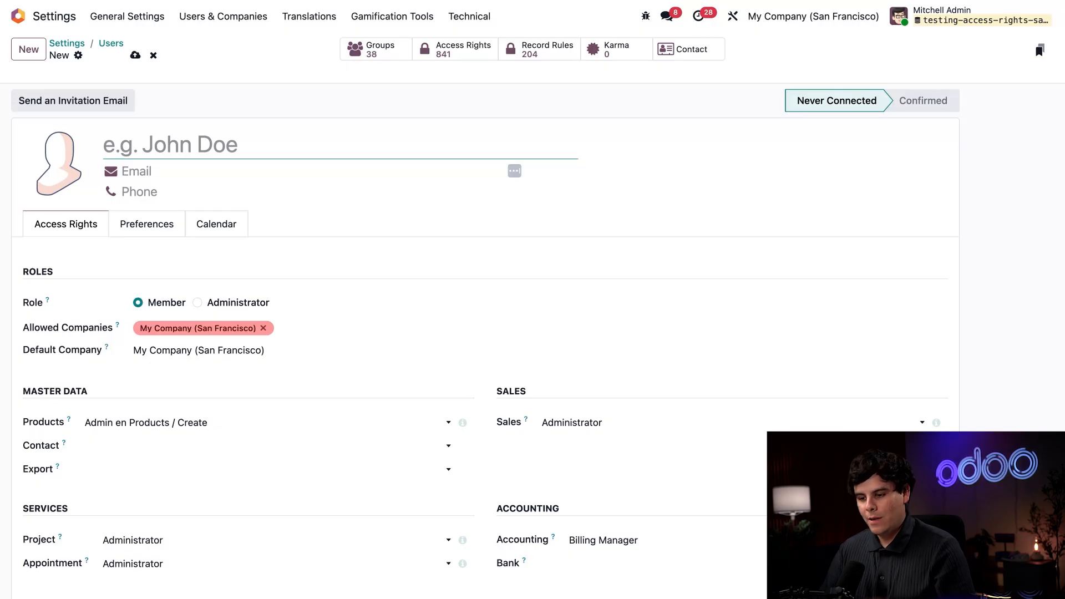
# Enter the second user's name and test.com e-mail address, correcting the typos
pyautogui.write('Joel')
pyautogui.click(141, 171)
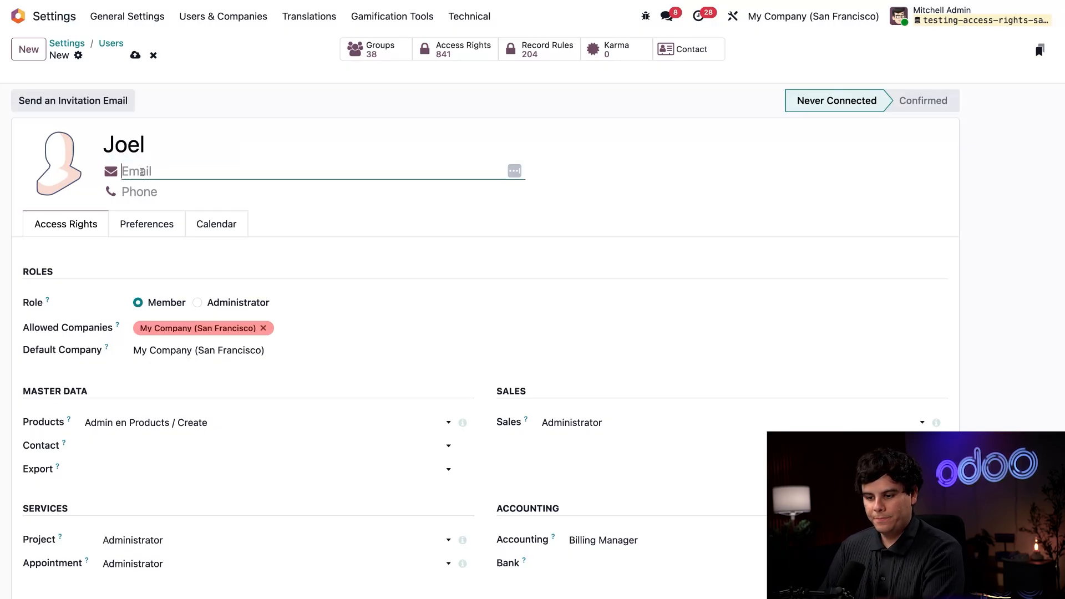
pyautogui.write('joel@yr')
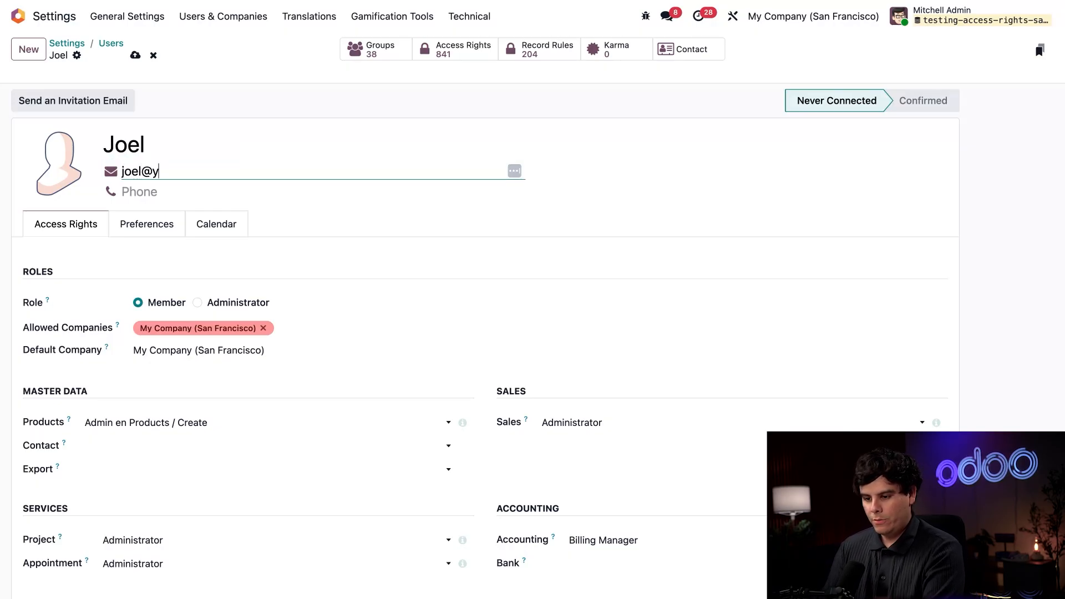
pyautogui.press('BackSpace')
pyautogui.press('BackSpace')
pyautogui.write('test.comn')
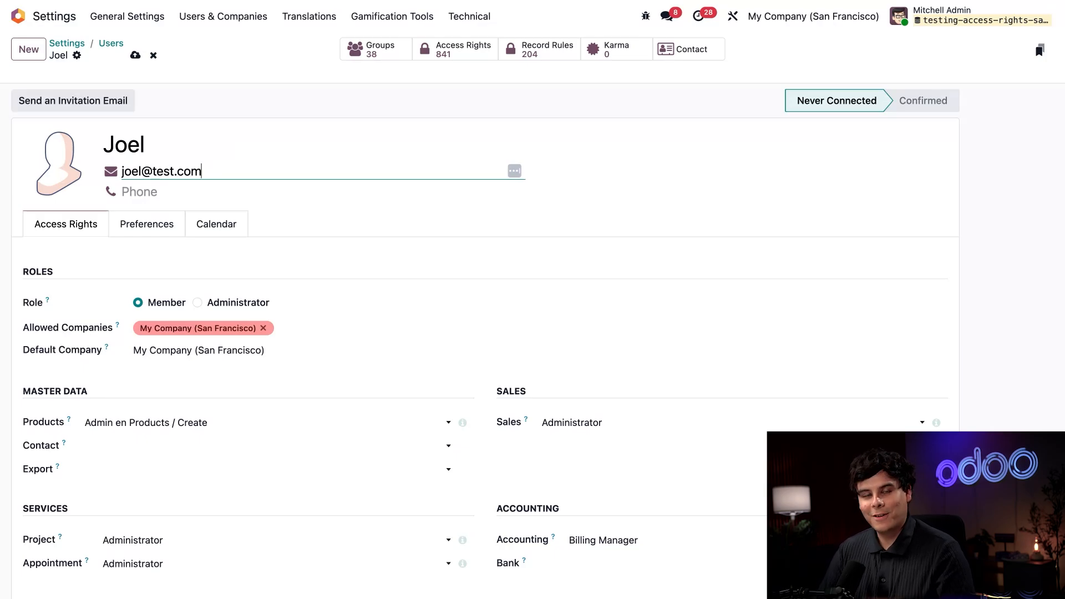
pyautogui.press('BackSpace')
pyautogui.scroll(-3, 176, 171)
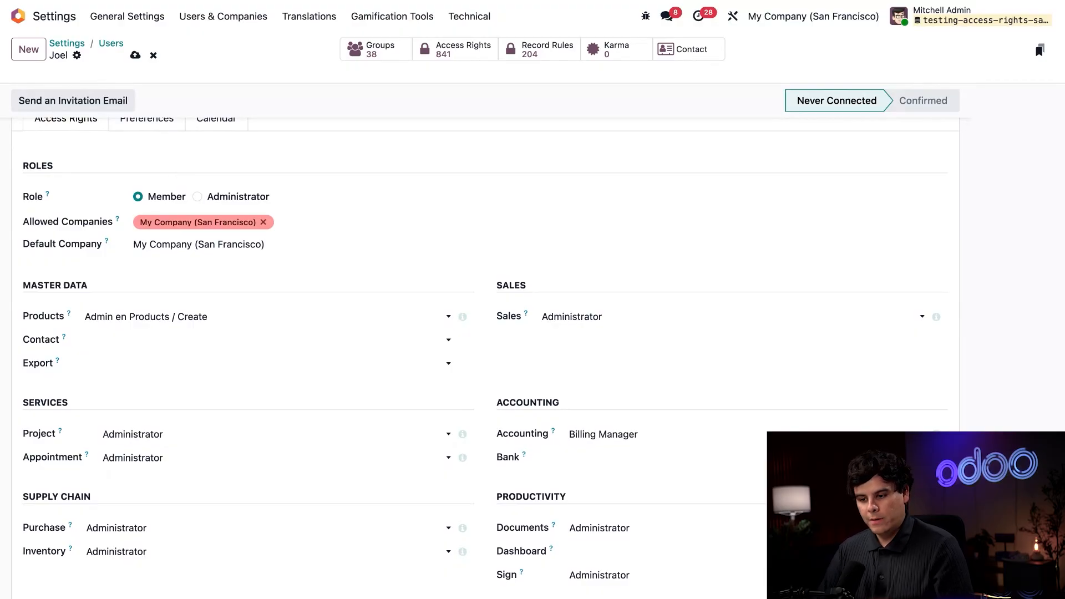
# Restrict the second user's Sales access to User: Own Documents Only
pyautogui.scroll(-2, 348, 266)
pyautogui.scroll(-1, 348, 267)
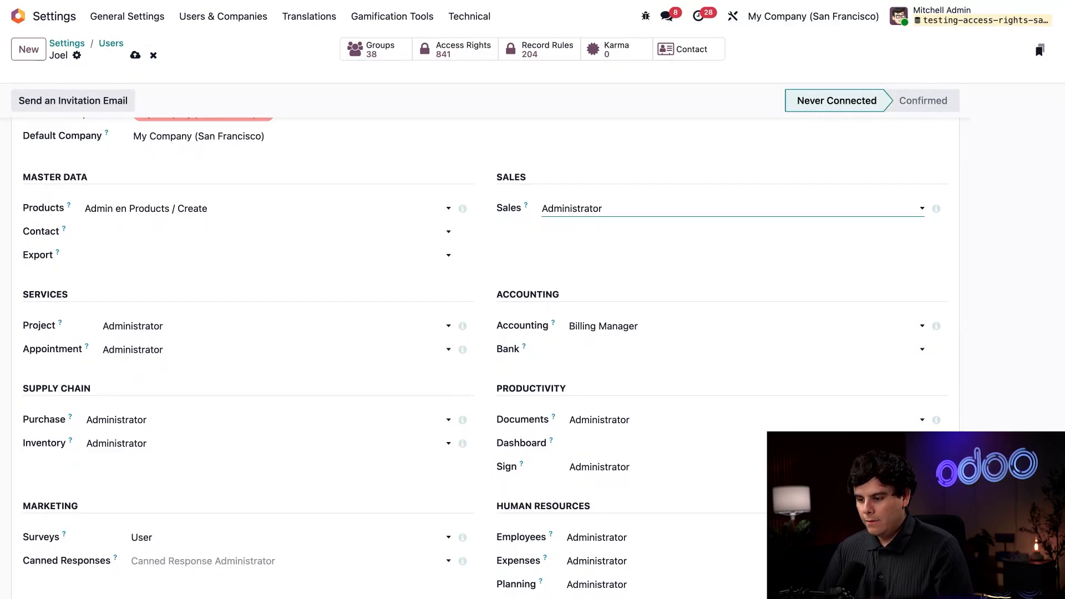
pyautogui.click(575, 240)
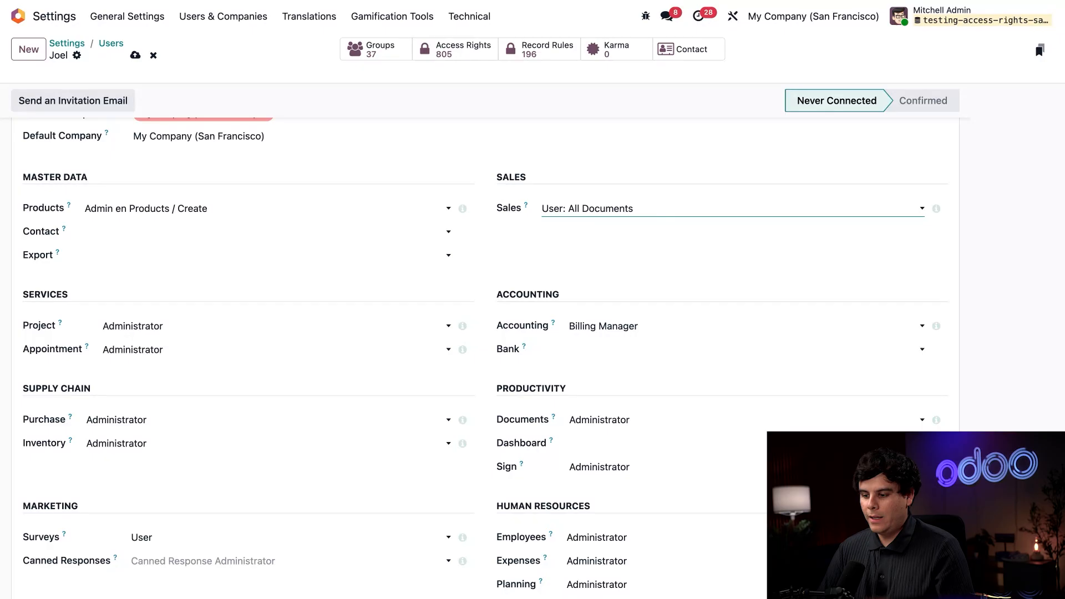
pyautogui.click(629, 195)
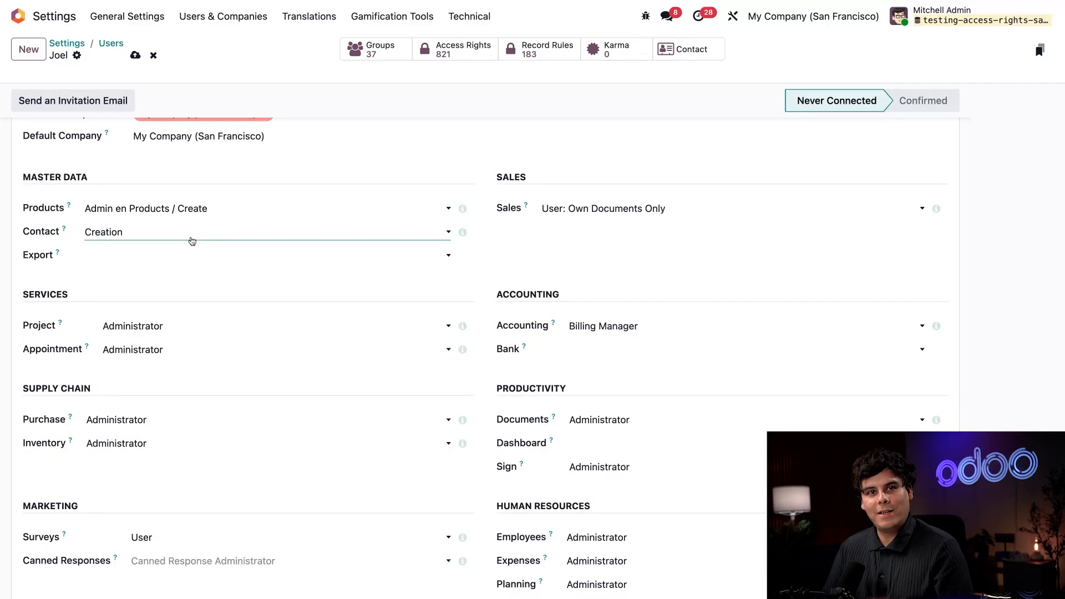
# Lower the second user's Accounting access to Invoicing and clear his Inventory and Purchase access
pyautogui.scroll(-3, 619, 238)
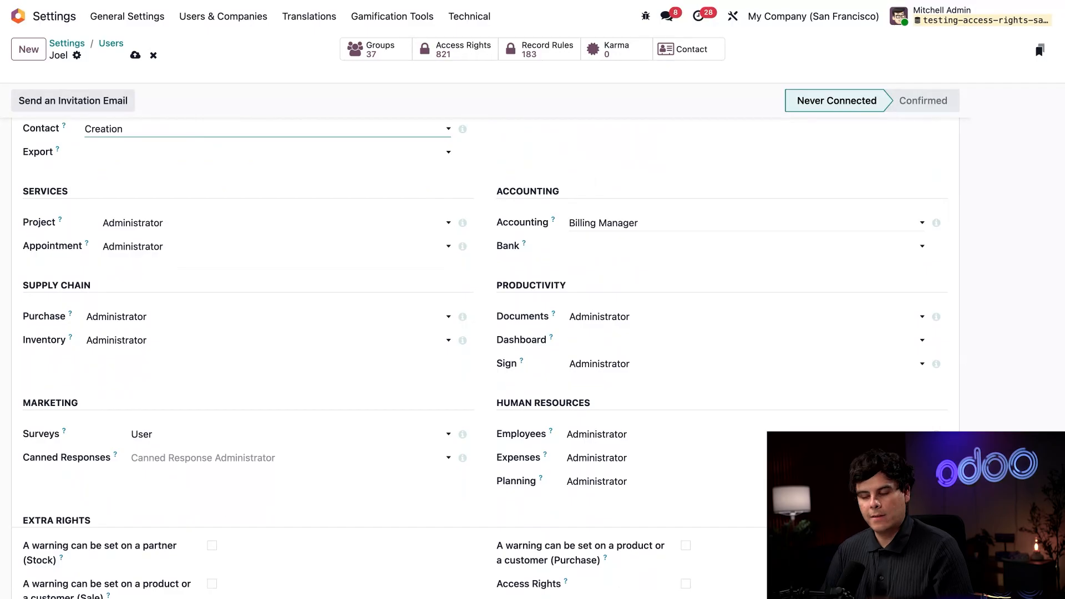
pyautogui.click(621, 223)
pyautogui.click(647, 210)
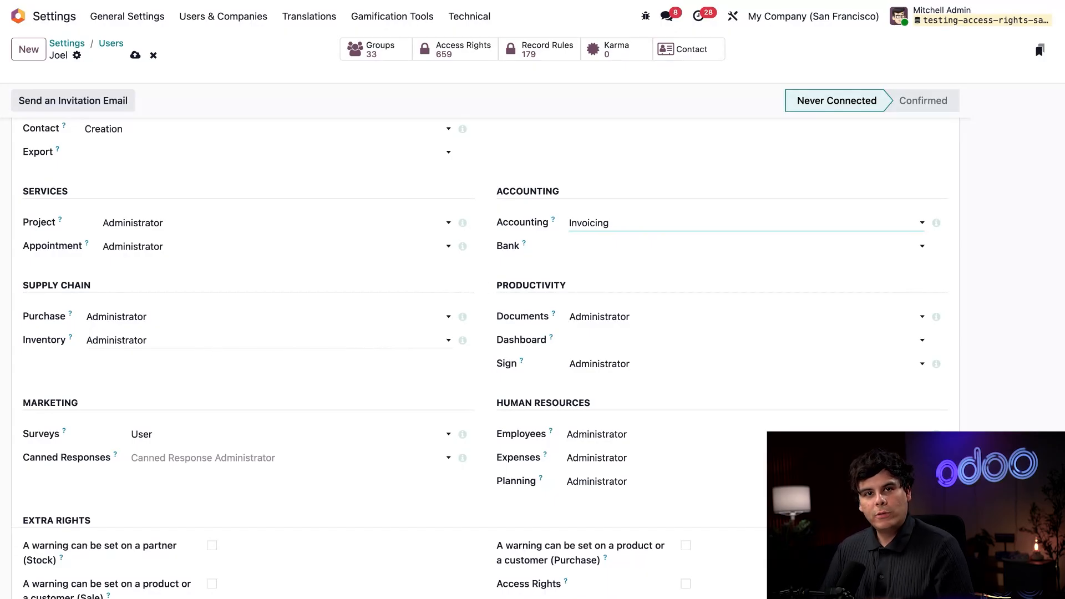
pyautogui.click(269, 340)
pyautogui.click(187, 317)
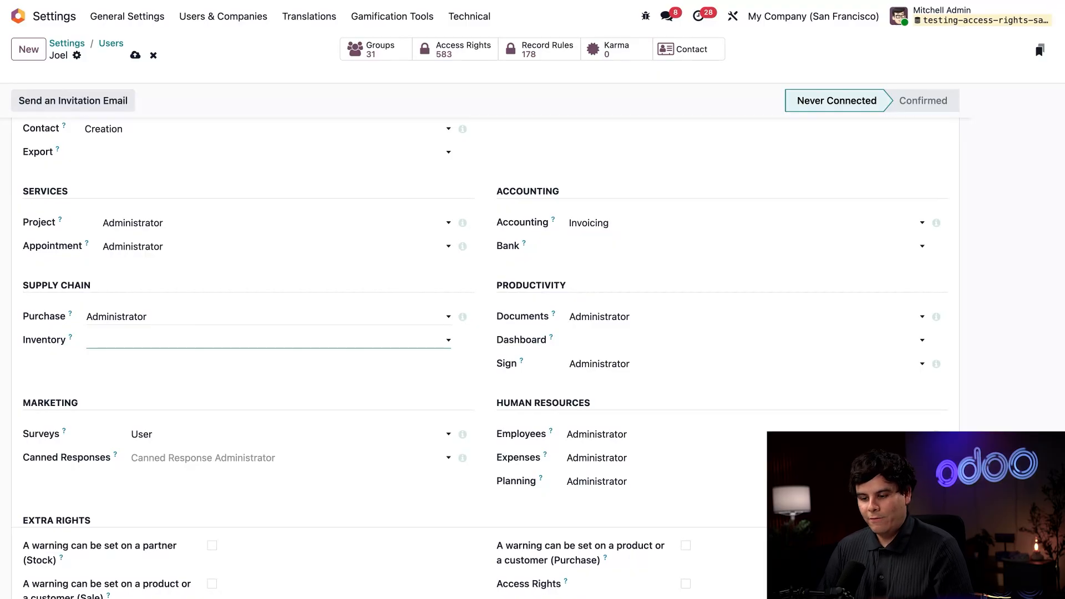
pyautogui.hotkey('shift', 'Tab')
pyautogui.click(192, 290)
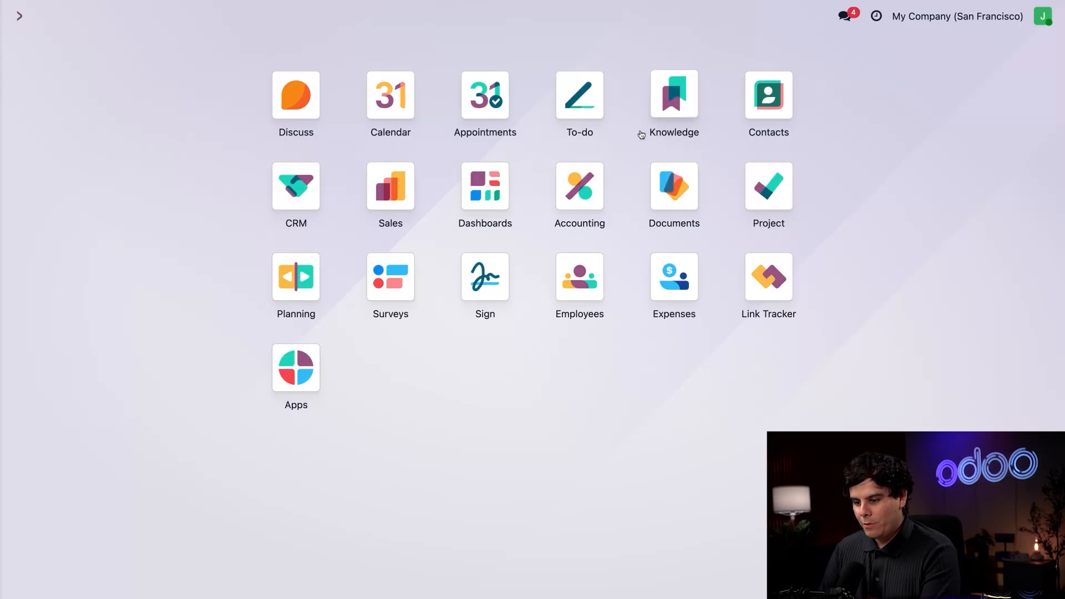
# Start a new CRM opportunity in the New stage and create its contact from the typed name
pyautogui.click(302, 187)
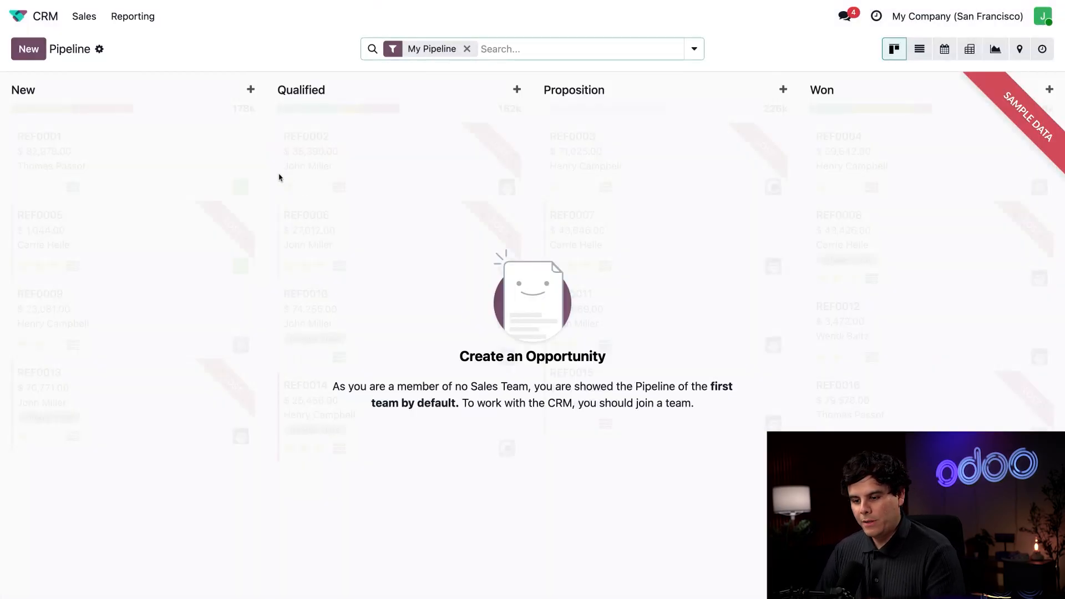
pyautogui.click(31, 50)
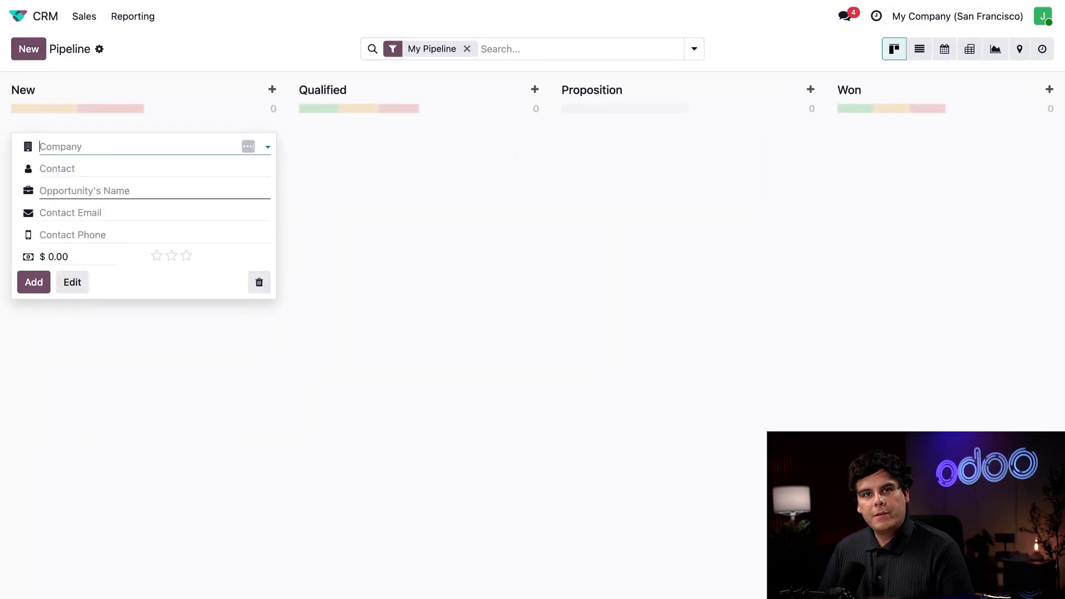
pyautogui.click(166, 168)
pyautogui.write('Dac')
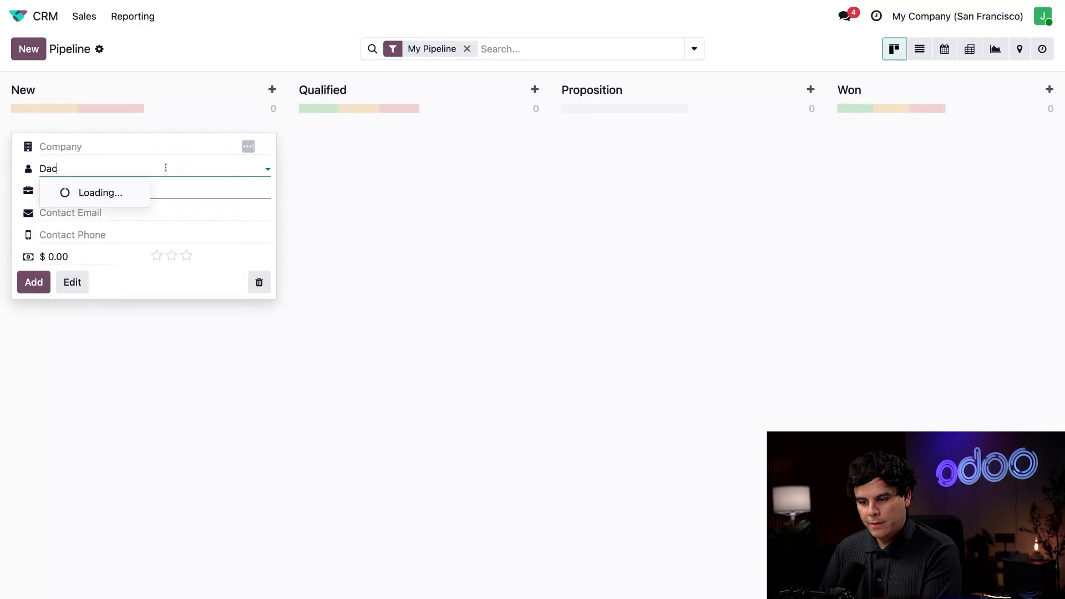
pyautogui.press('BackSpace')
pyautogui.write('vid')
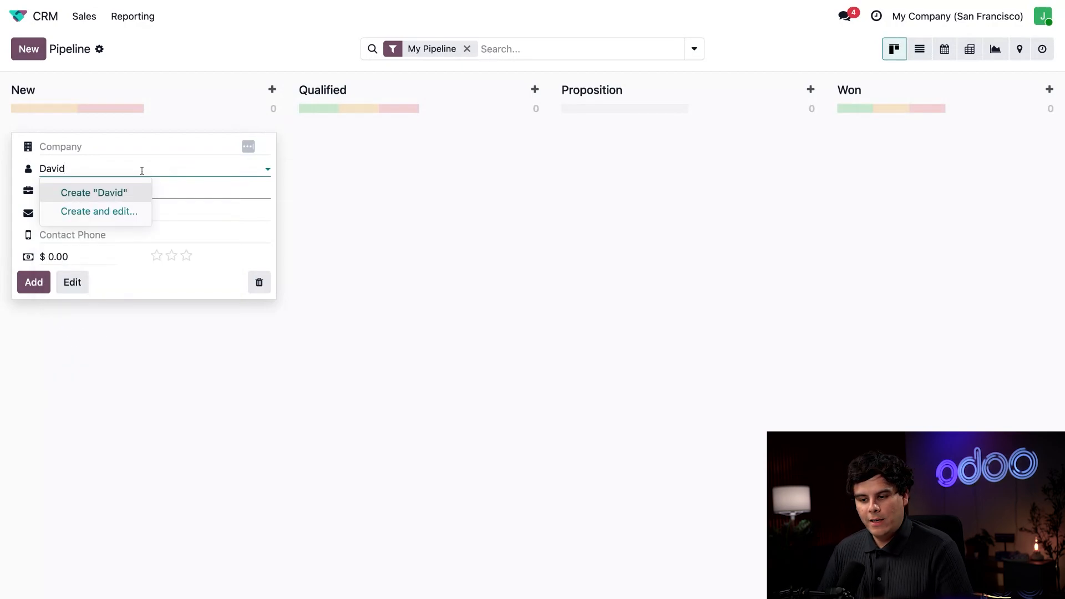
pyautogui.click(100, 192)
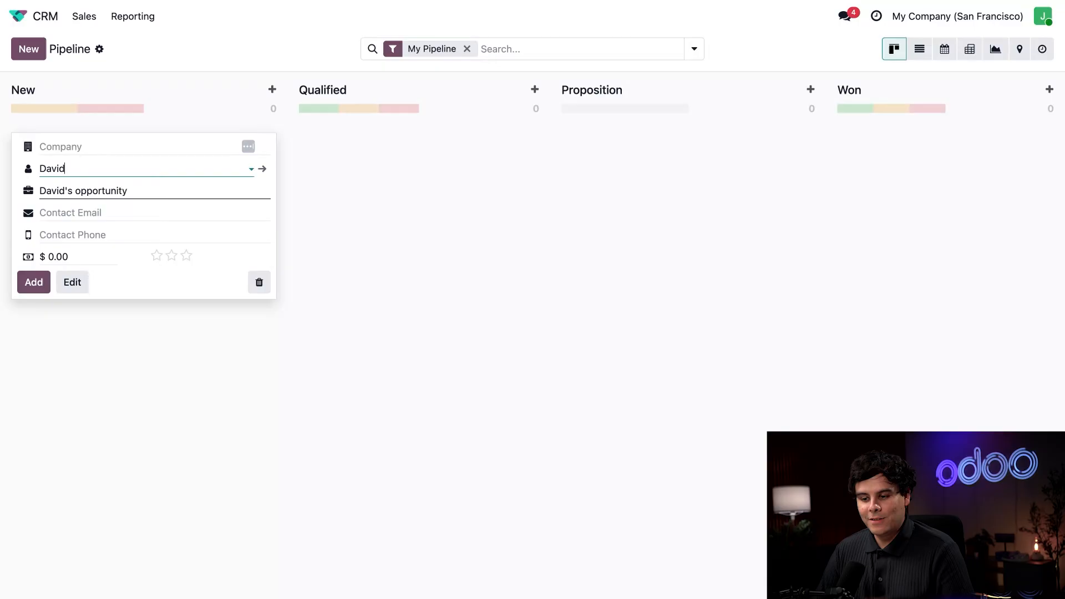
# Rename the opportunity to 'Custom Design Services' and open its full record
pyautogui.tripleClick(100, 192)
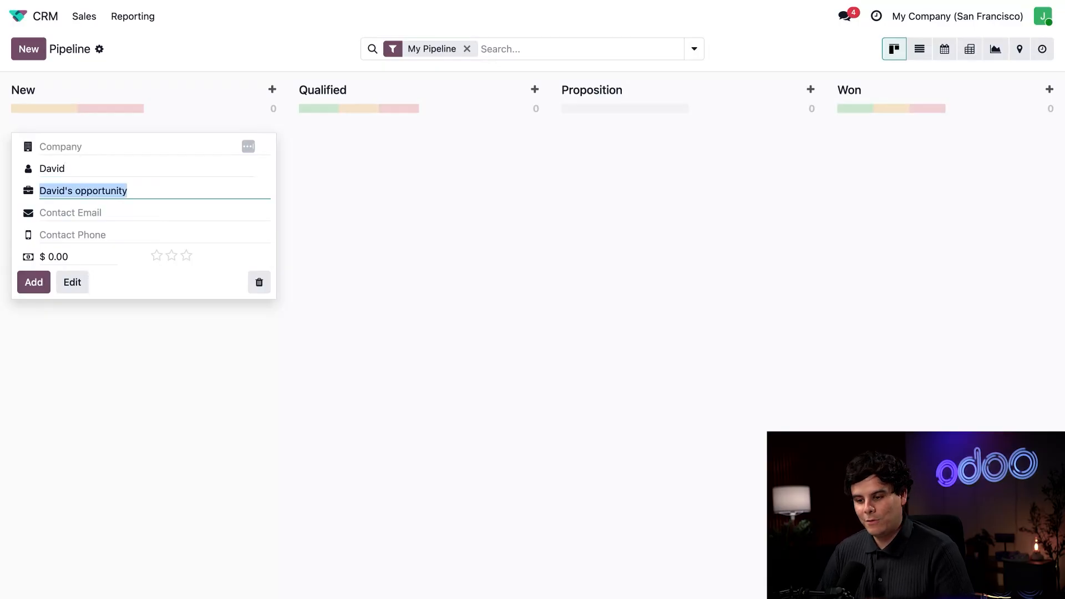
pyautogui.write('Custom Design')
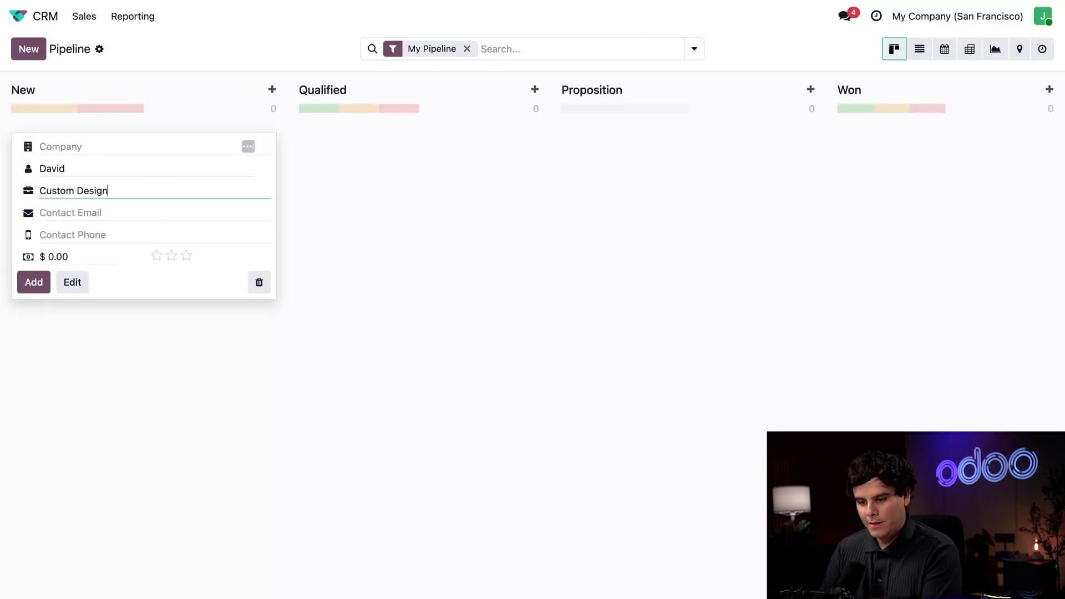
pyautogui.write(' Services')
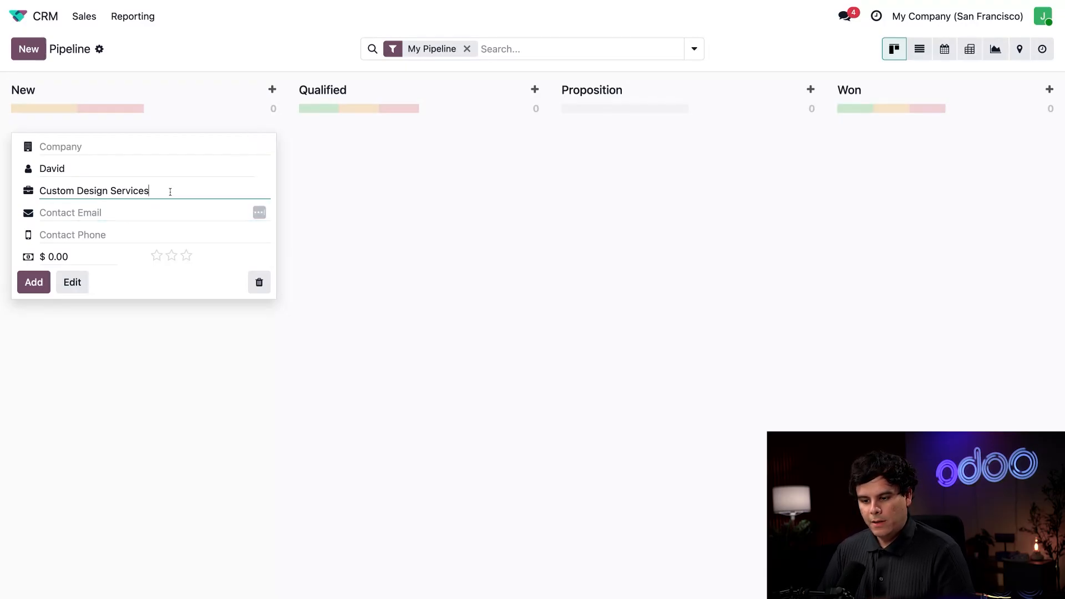
pyautogui.click(71, 282)
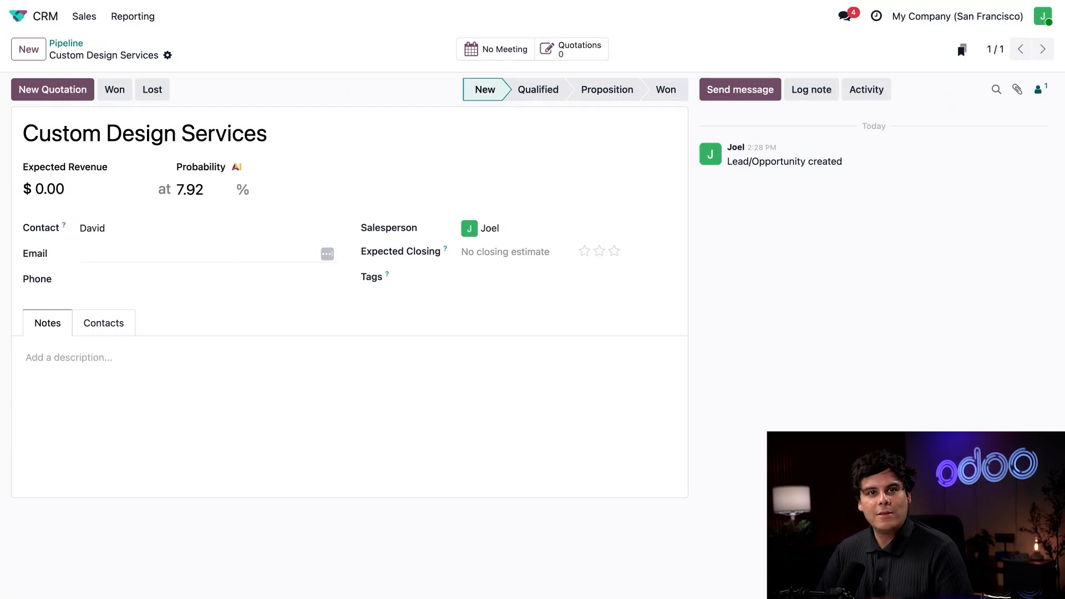
# Quote Interior Design Services on the opportunity and confirm it as a sales order
pyautogui.click(53, 89)
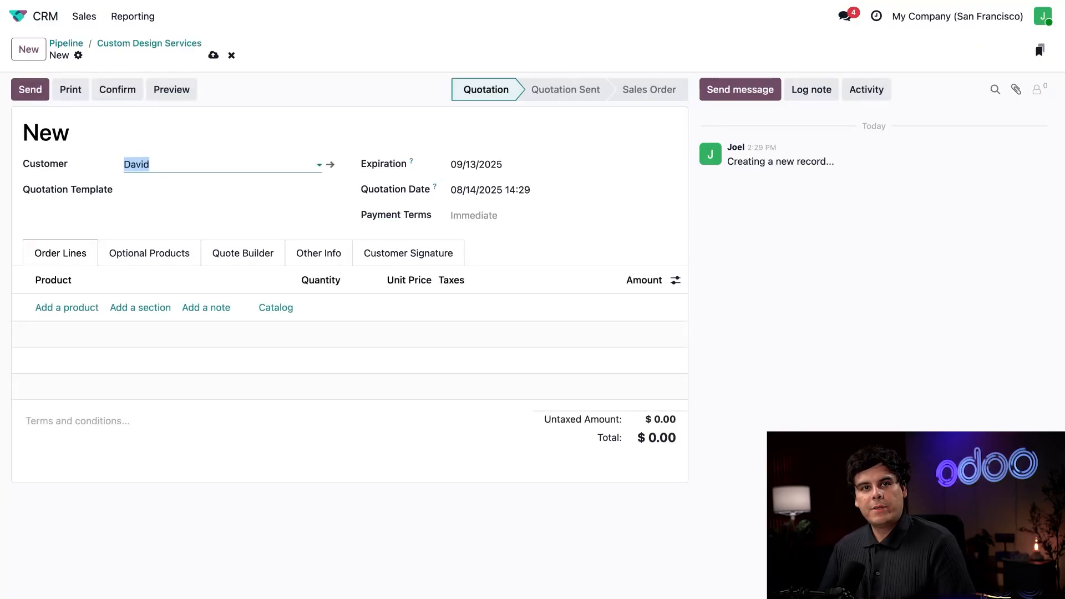
pyautogui.click(85, 307)
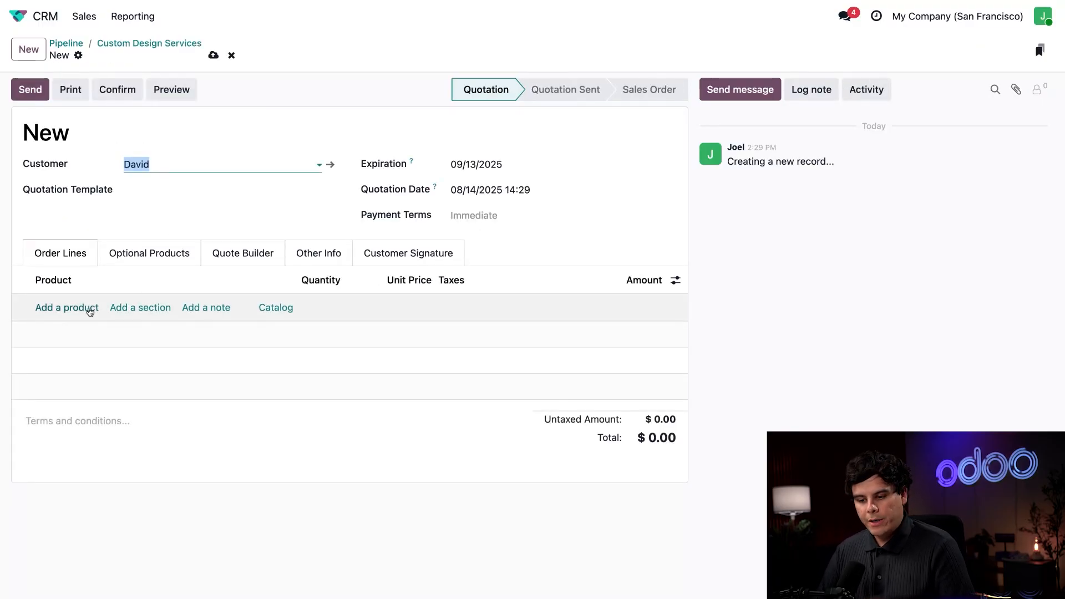
pyautogui.write('design')
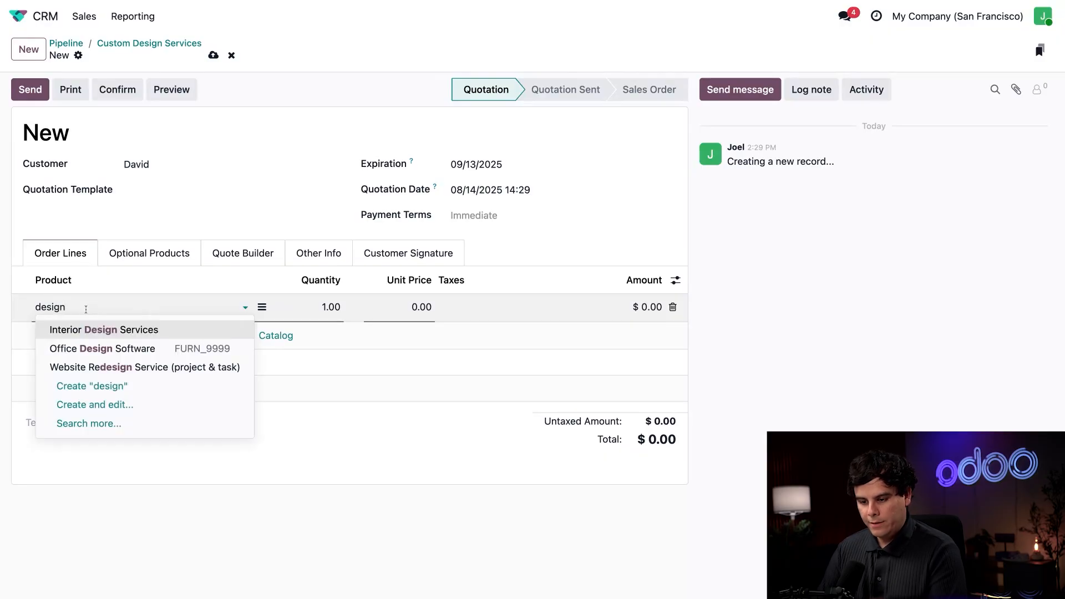
pyautogui.click(102, 329)
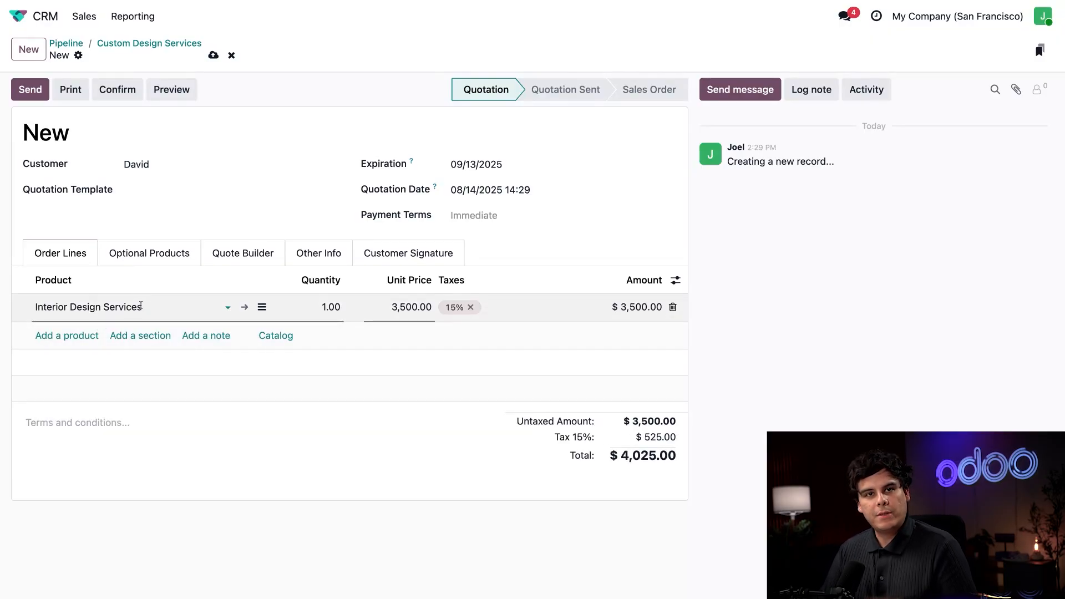
pyautogui.click(220, 451)
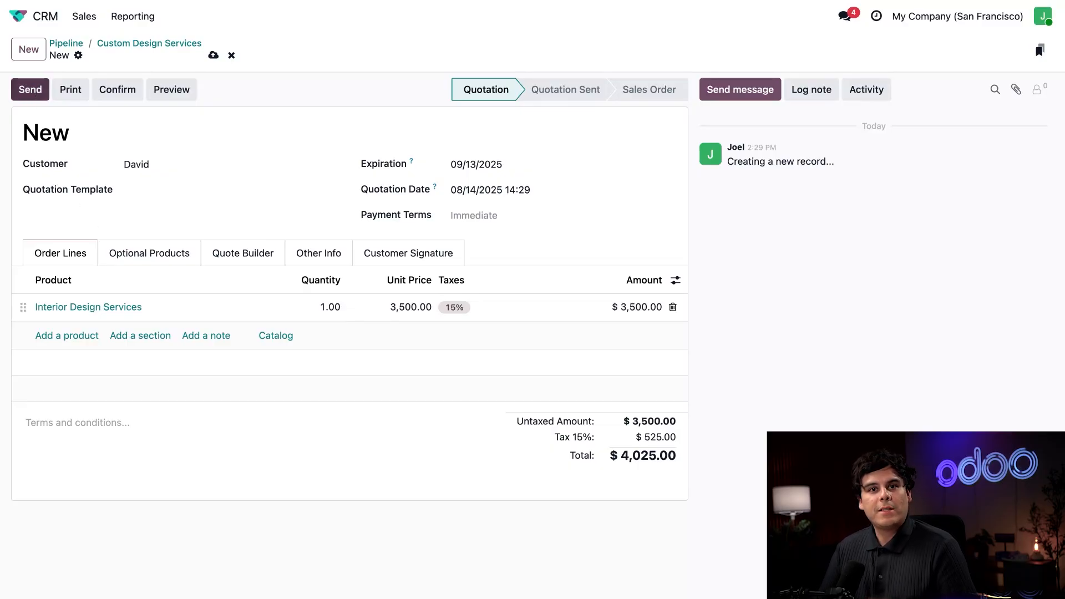
pyautogui.click(123, 91)
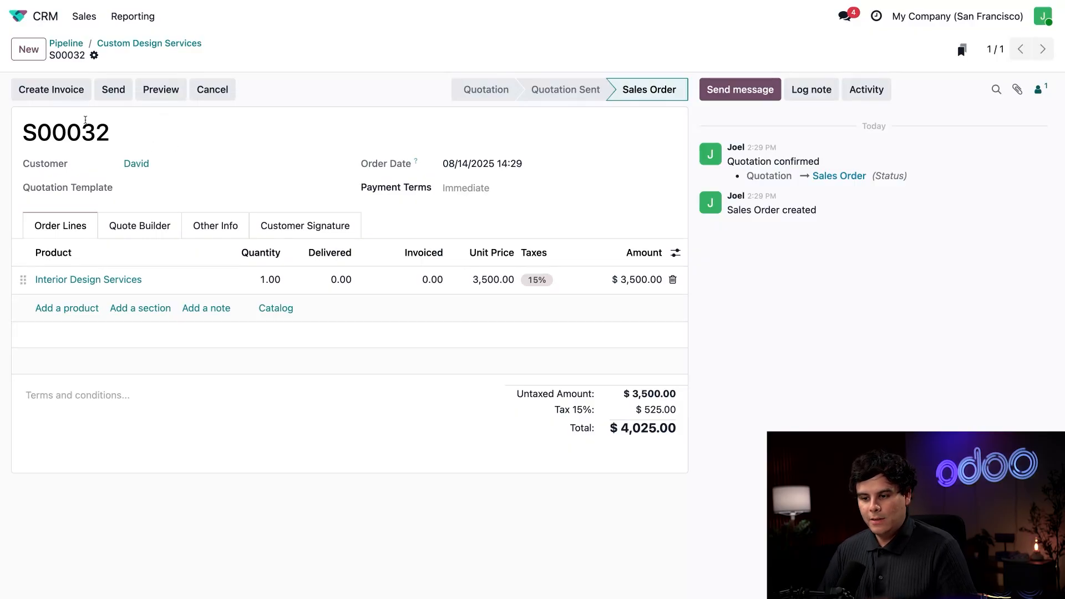
# Create and post a 50% down-payment invoice of $2,012.50 for the sales order
pyautogui.click(49, 91)
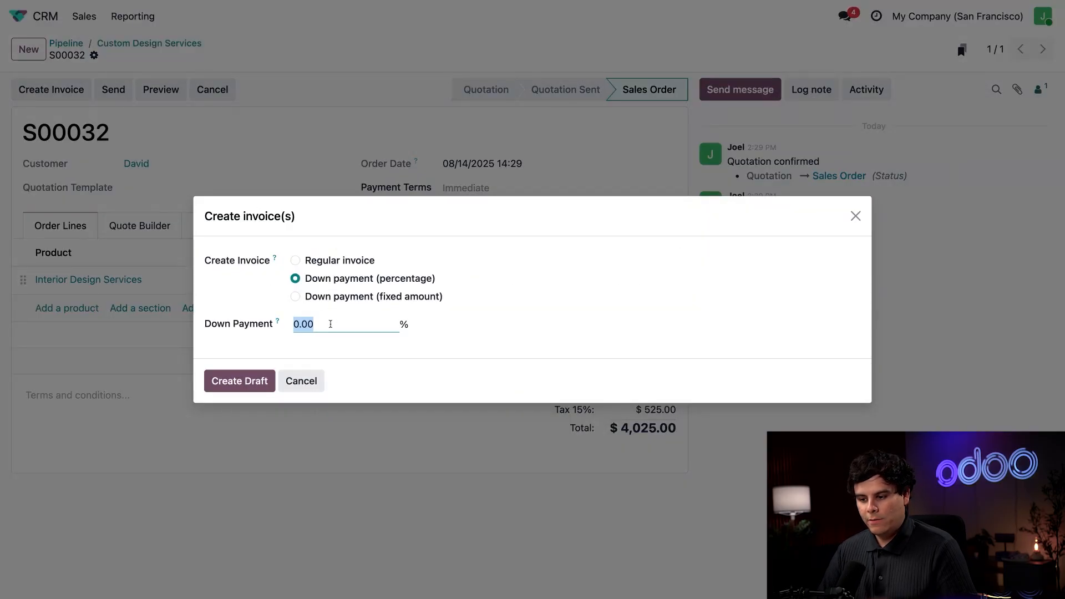
pyautogui.write('50')
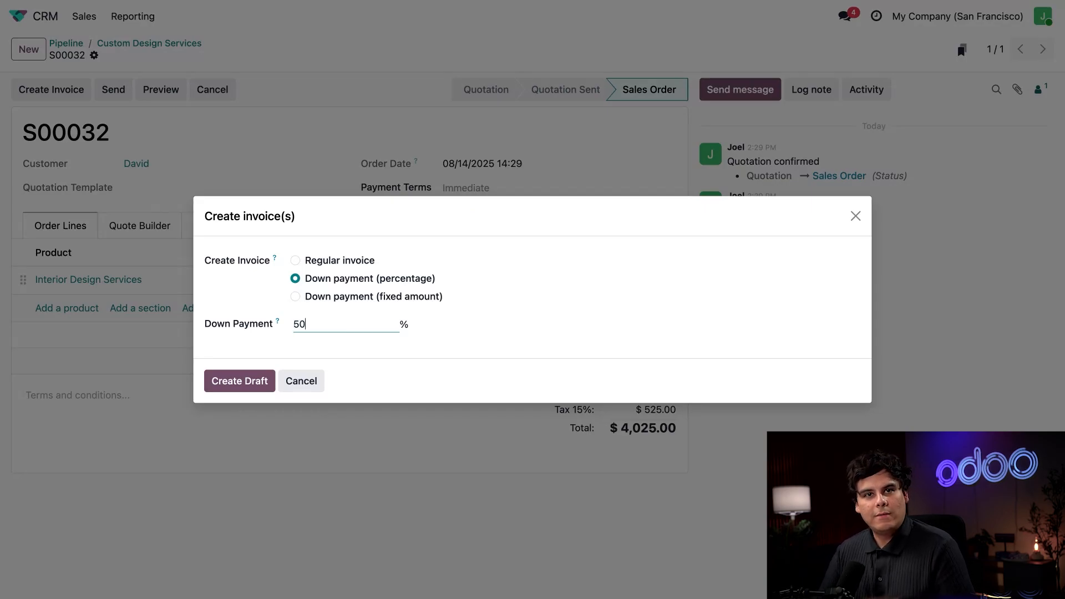
pyautogui.click(248, 384)
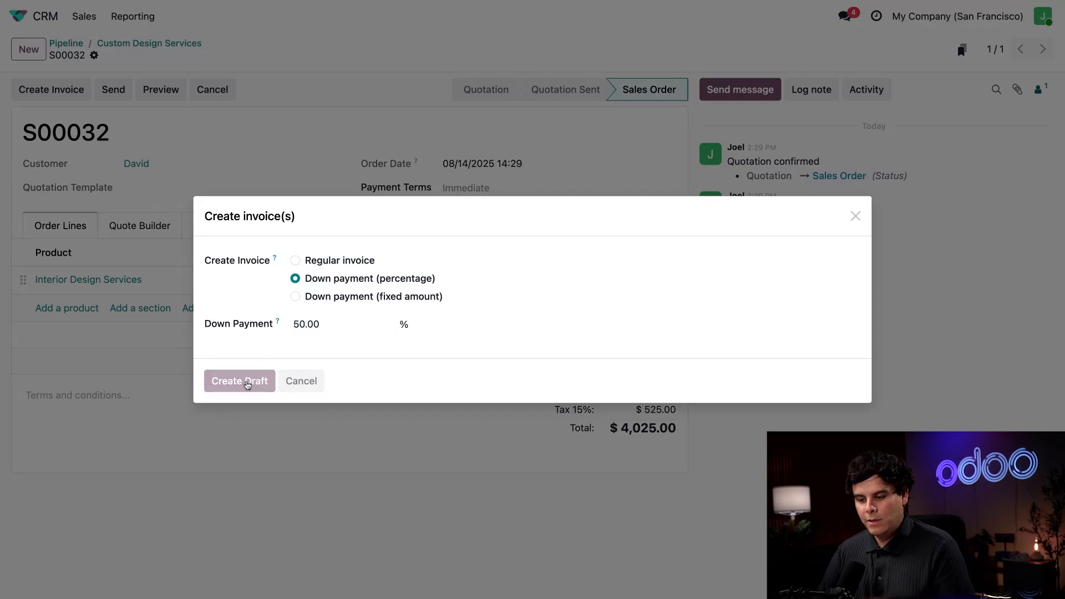
pyautogui.click(35, 93)
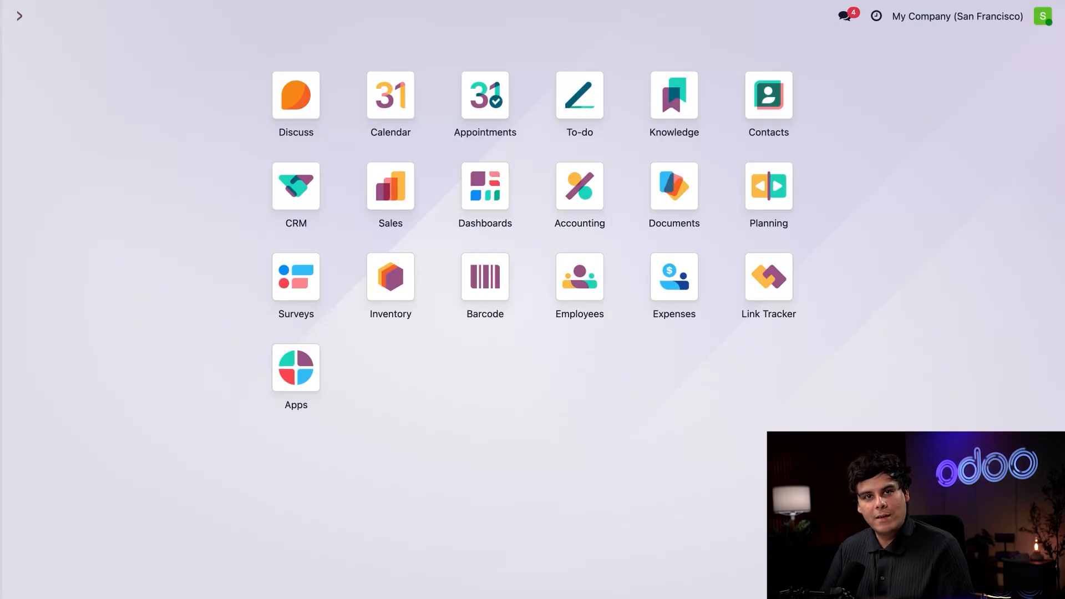
# In CRM, clear the My Pipeline filter and open the Reporting > Forecast report
pyautogui.click(299, 188)
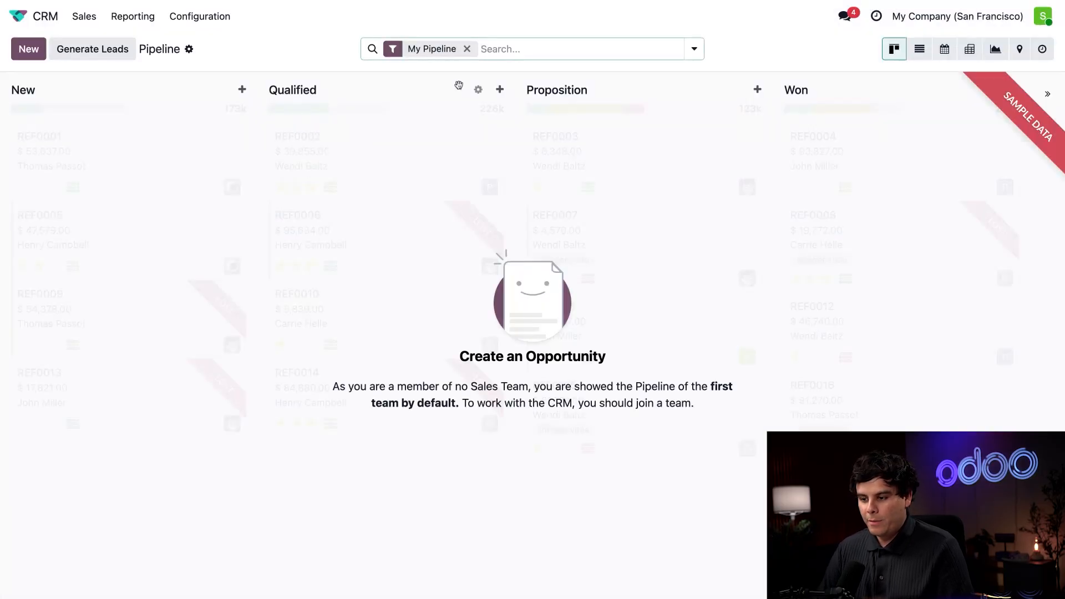
pyautogui.click(467, 49)
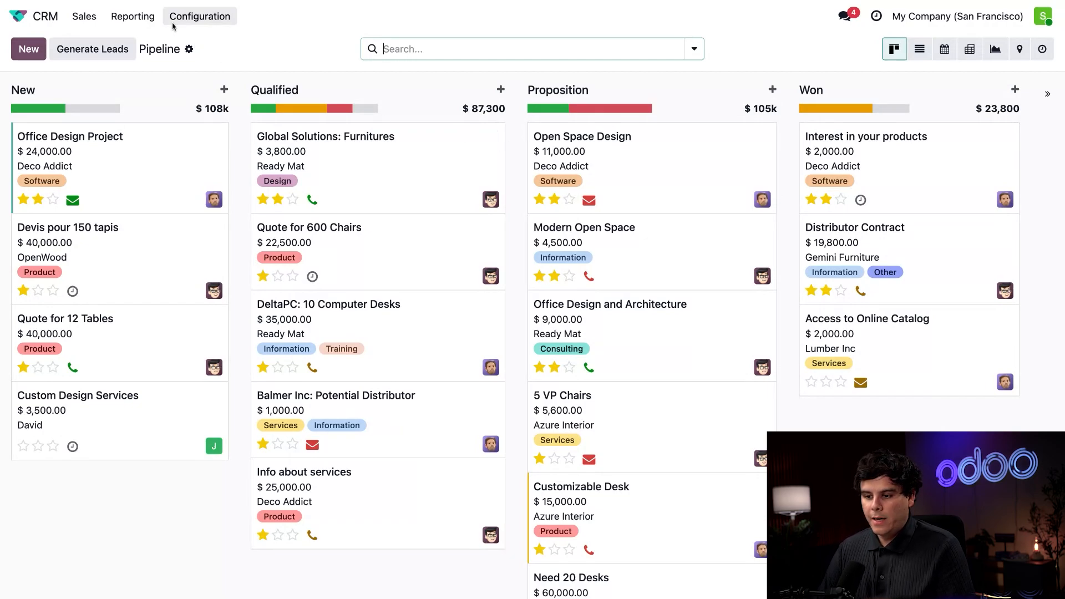
pyautogui.click(140, 17)
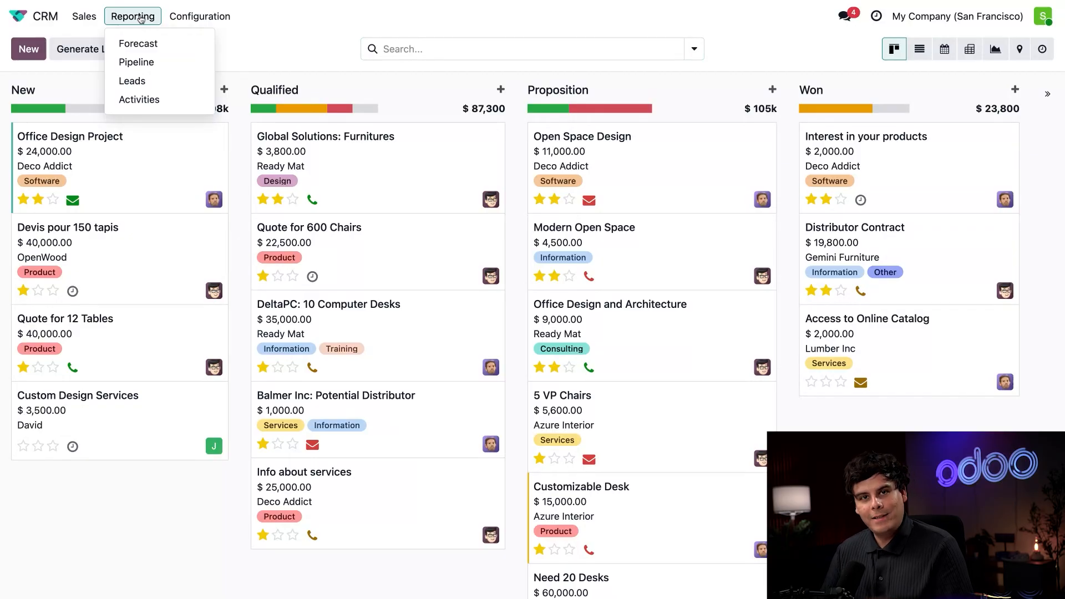
pyautogui.click(146, 43)
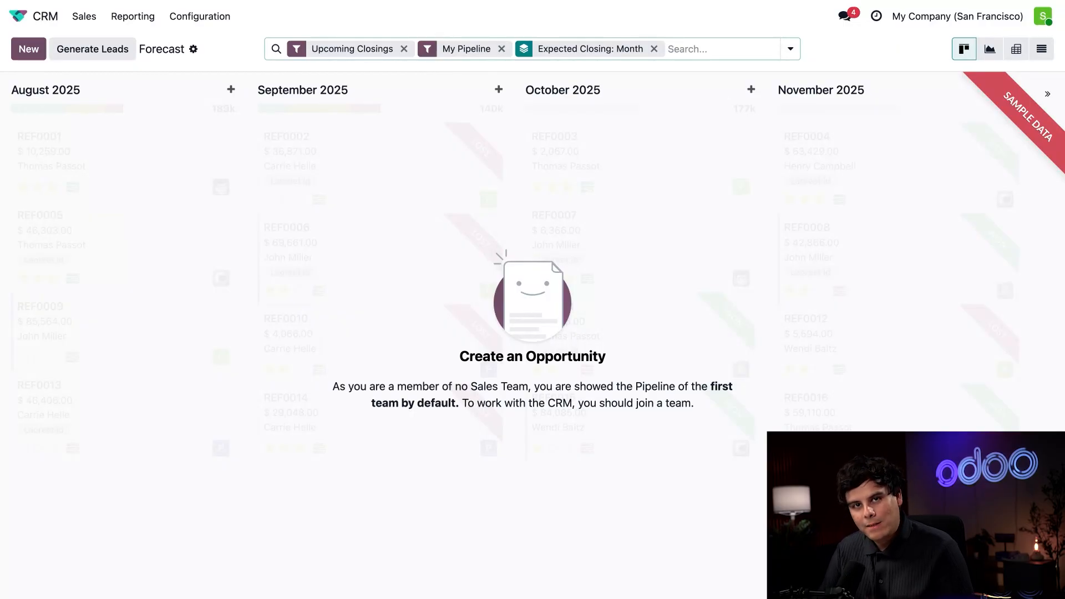
# Drop the My Pipeline facet and save the search as favorite 'Forecast' with Default filter checked
pyautogui.click(502, 49)
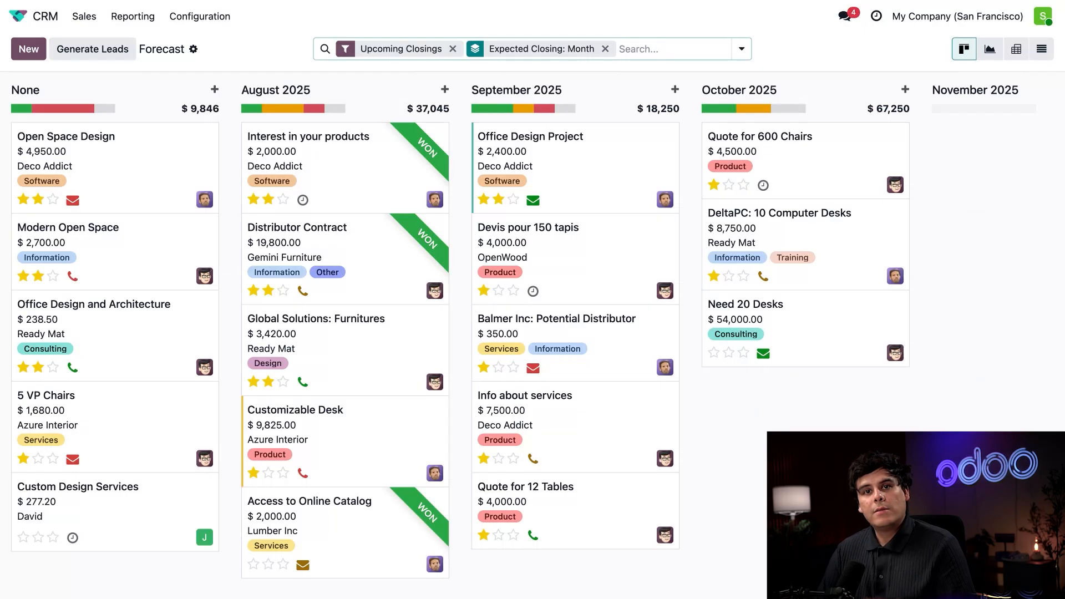
pyautogui.click(741, 49)
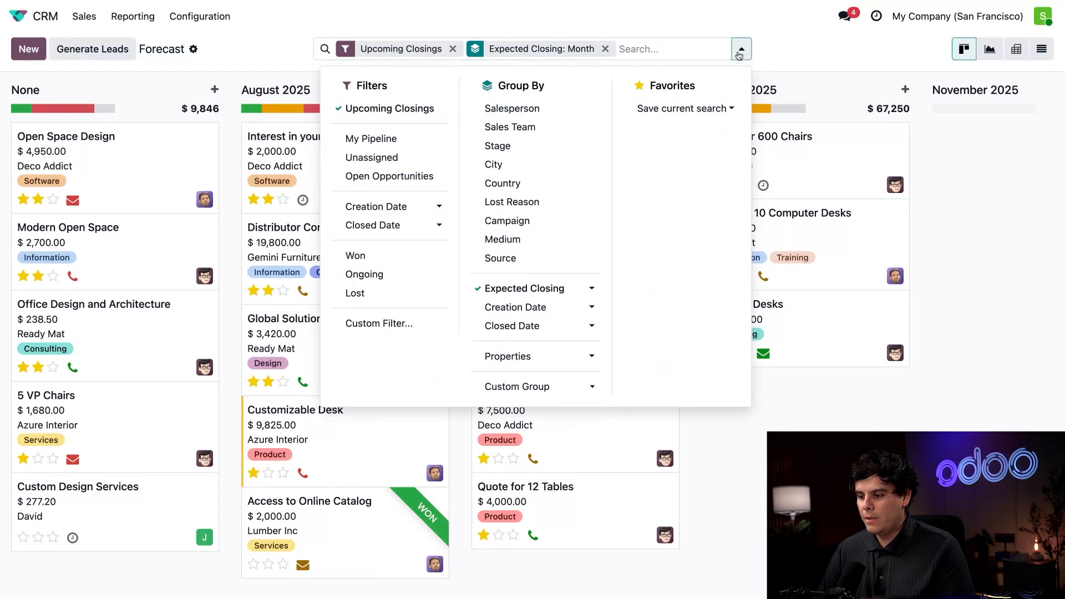
pyautogui.click(699, 109)
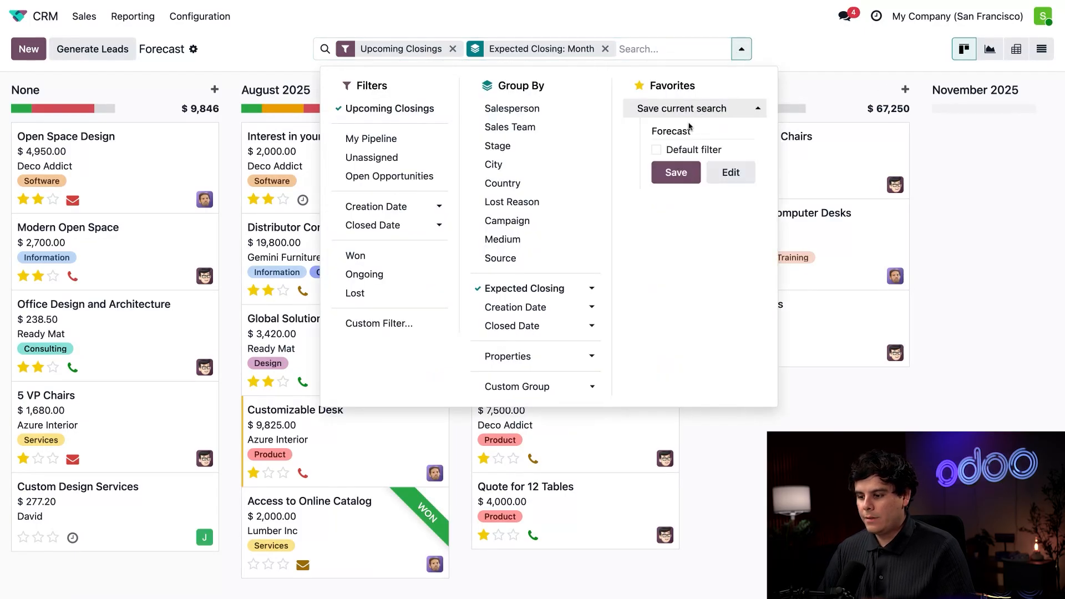
pyautogui.click(656, 149)
pyautogui.click(675, 172)
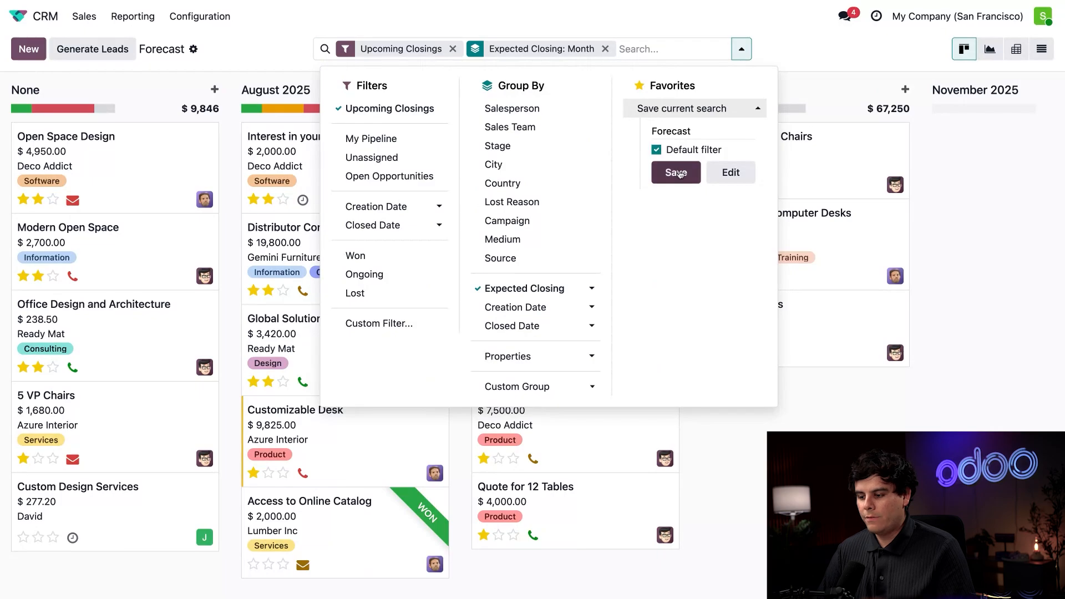
pyautogui.click(317, 47)
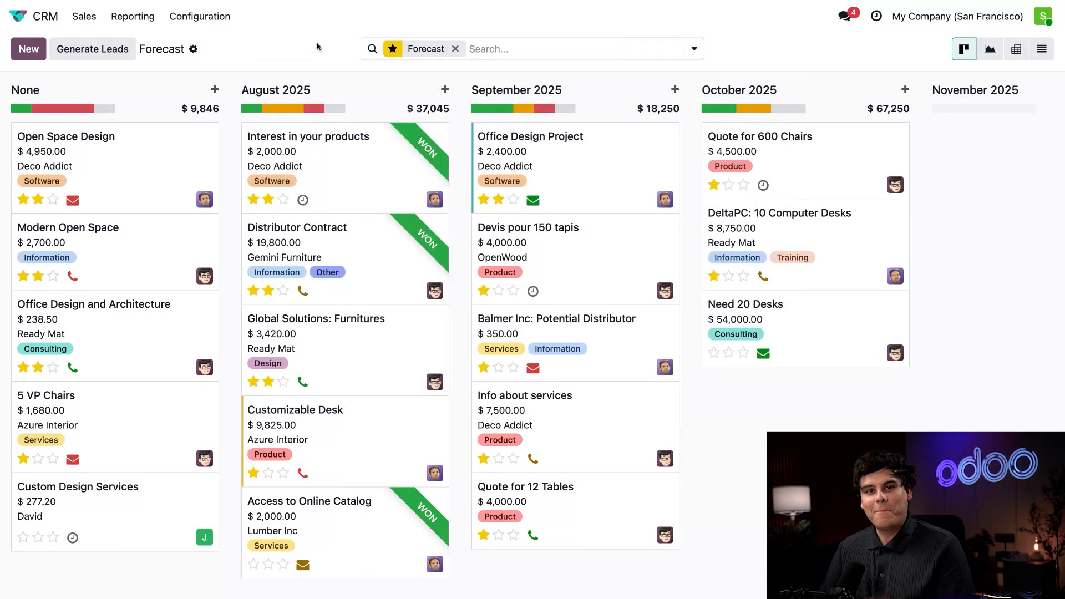